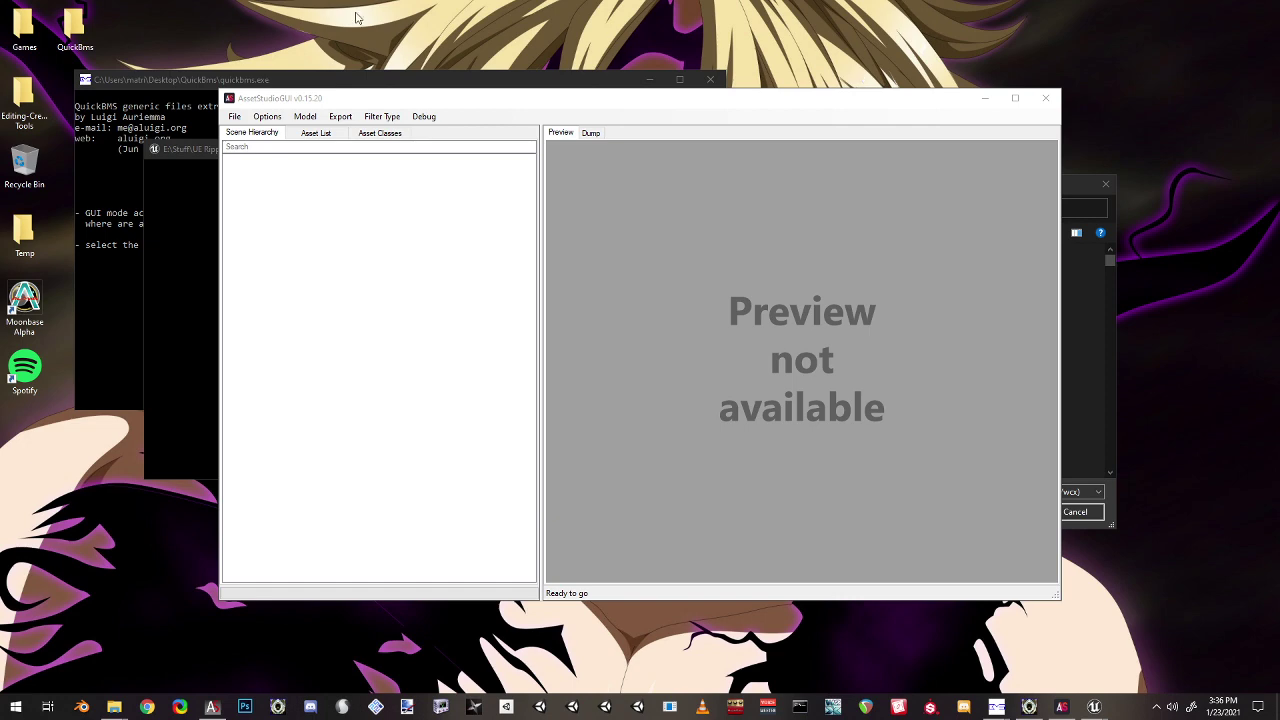
- Load the com.netmarble.nanatsunotaizai folder from Apk Seven Deadly sins into AssetStudio
left_click(237, 122)
left_click(237, 122)
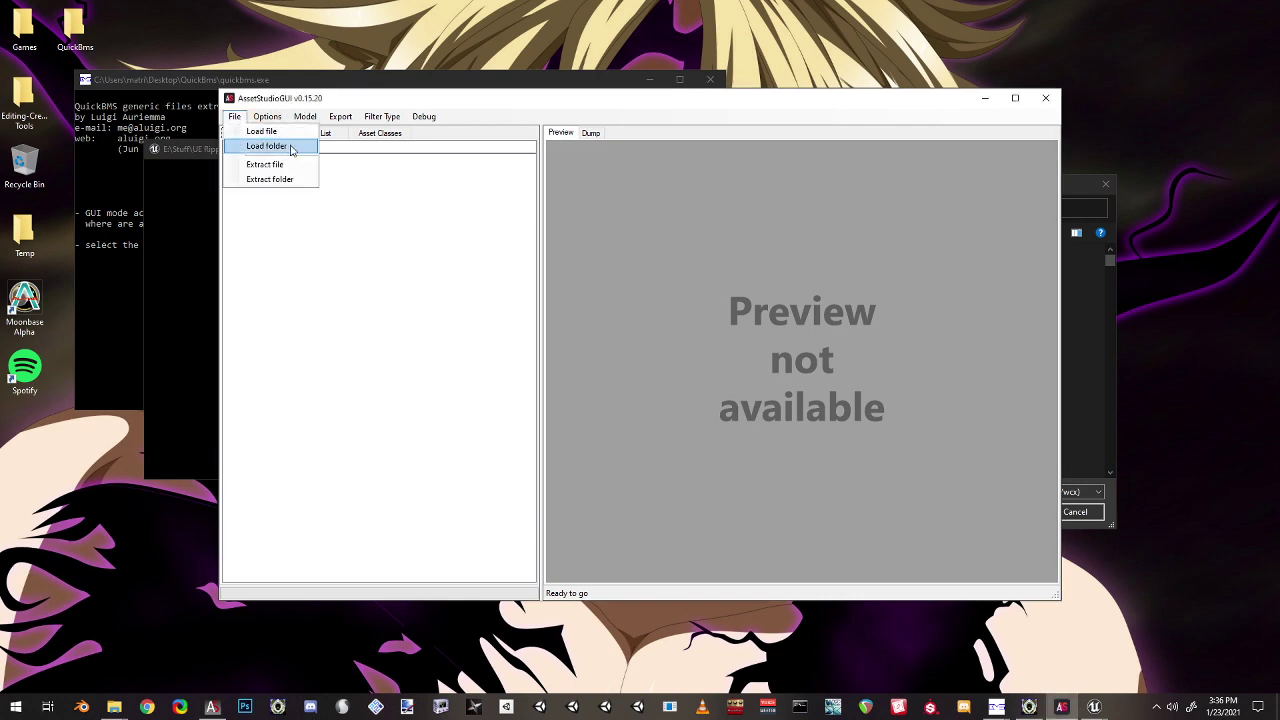
left_click(268, 147)
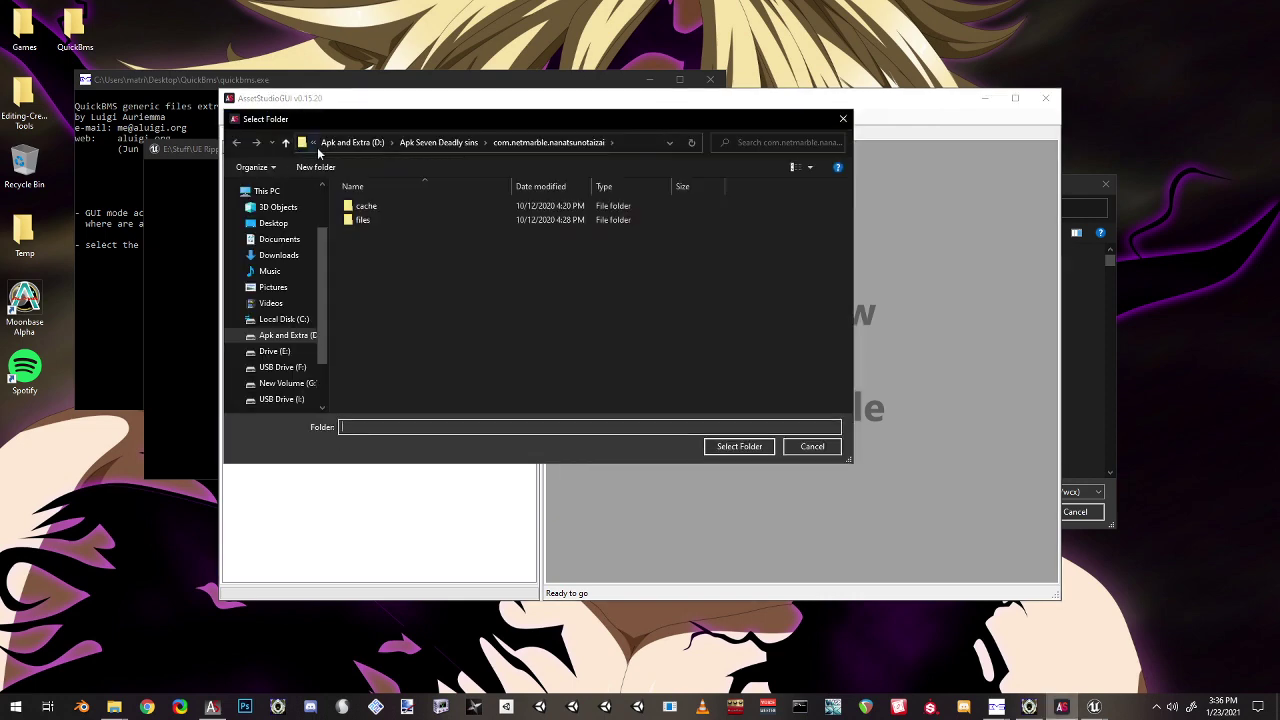
left_click(467, 145)
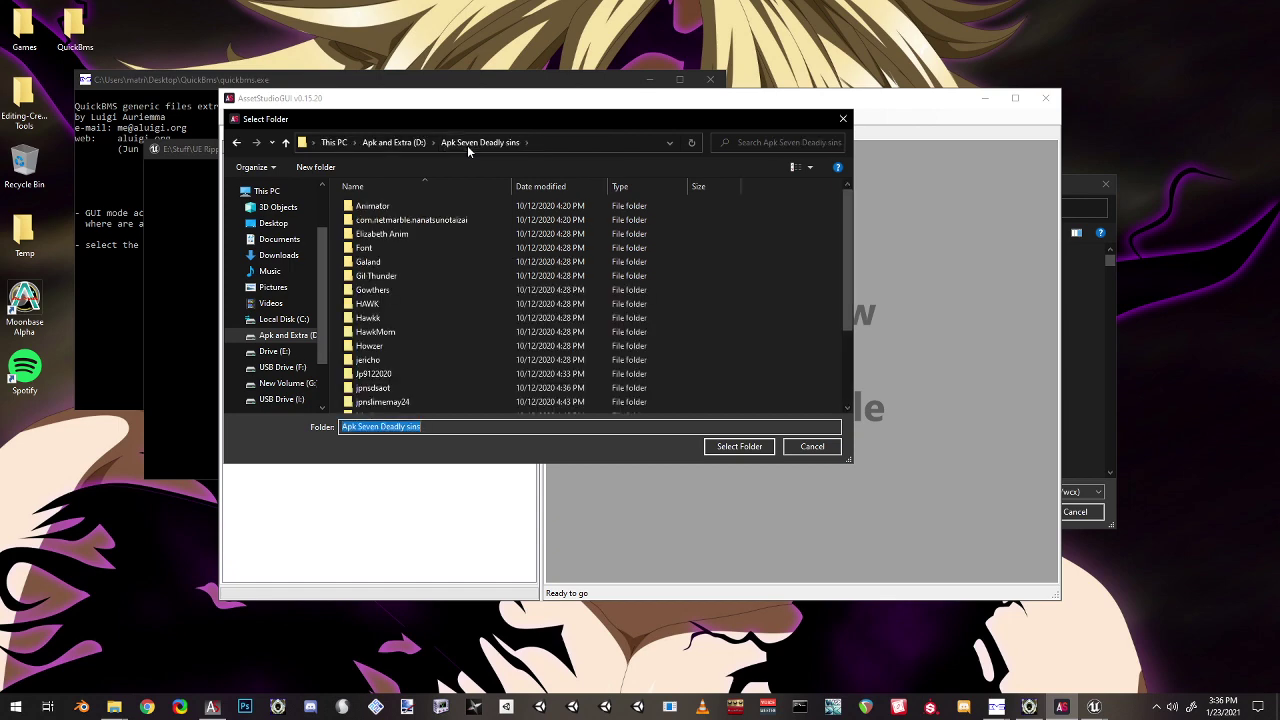
left_click(486, 222)
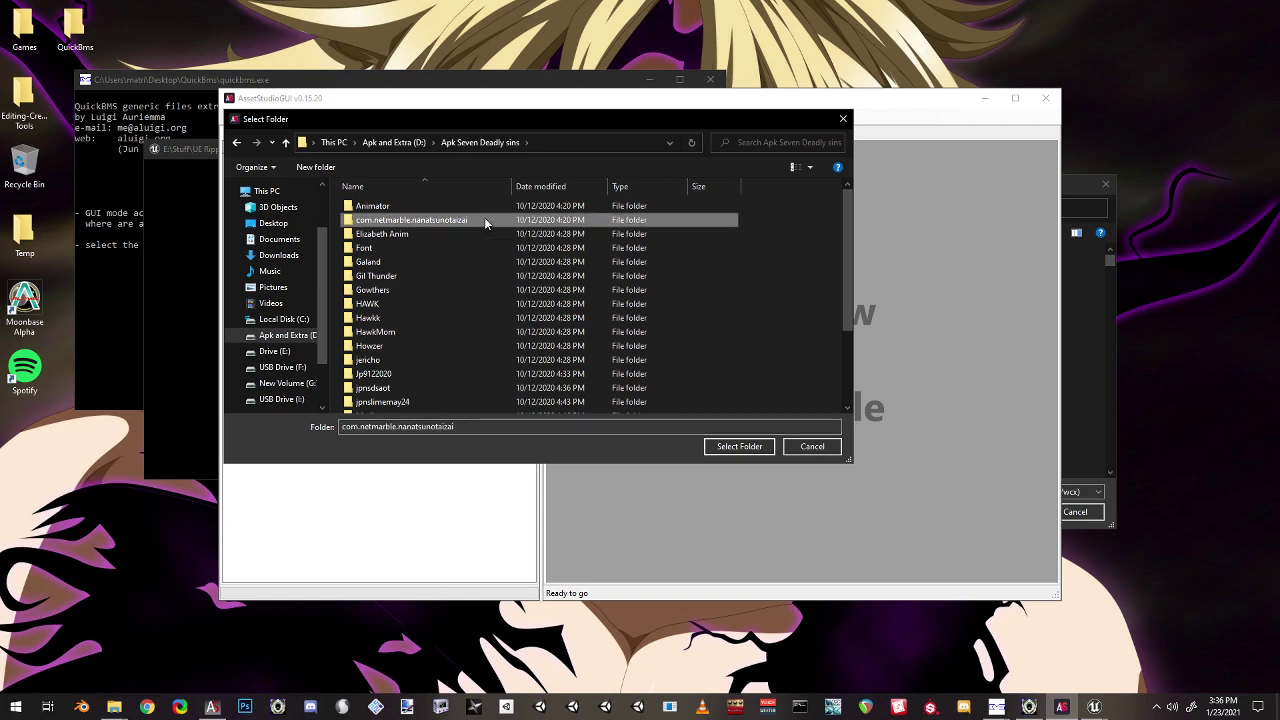
left_click(742, 448)
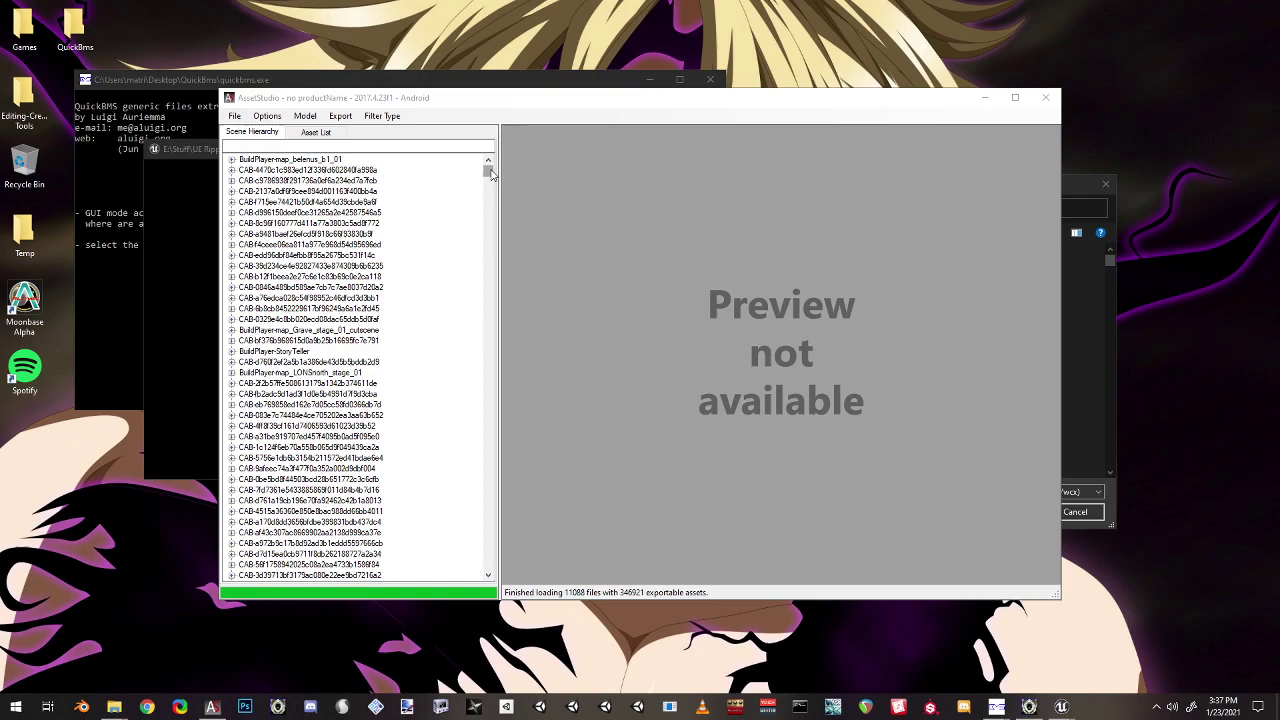
mouse_move(490, 172)
left_mouse_down()
mouse_move(487, 246)
mouse_move(486, 163)
left_mouse_up()
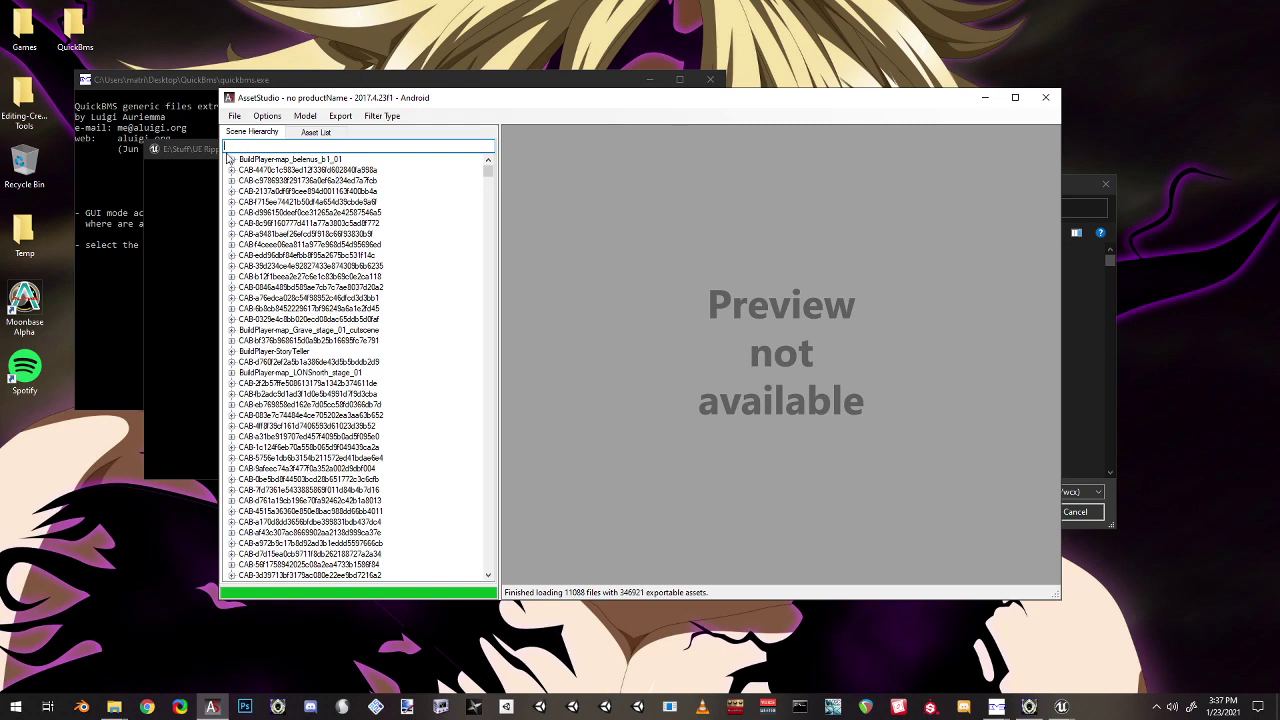
left_click(232, 160)
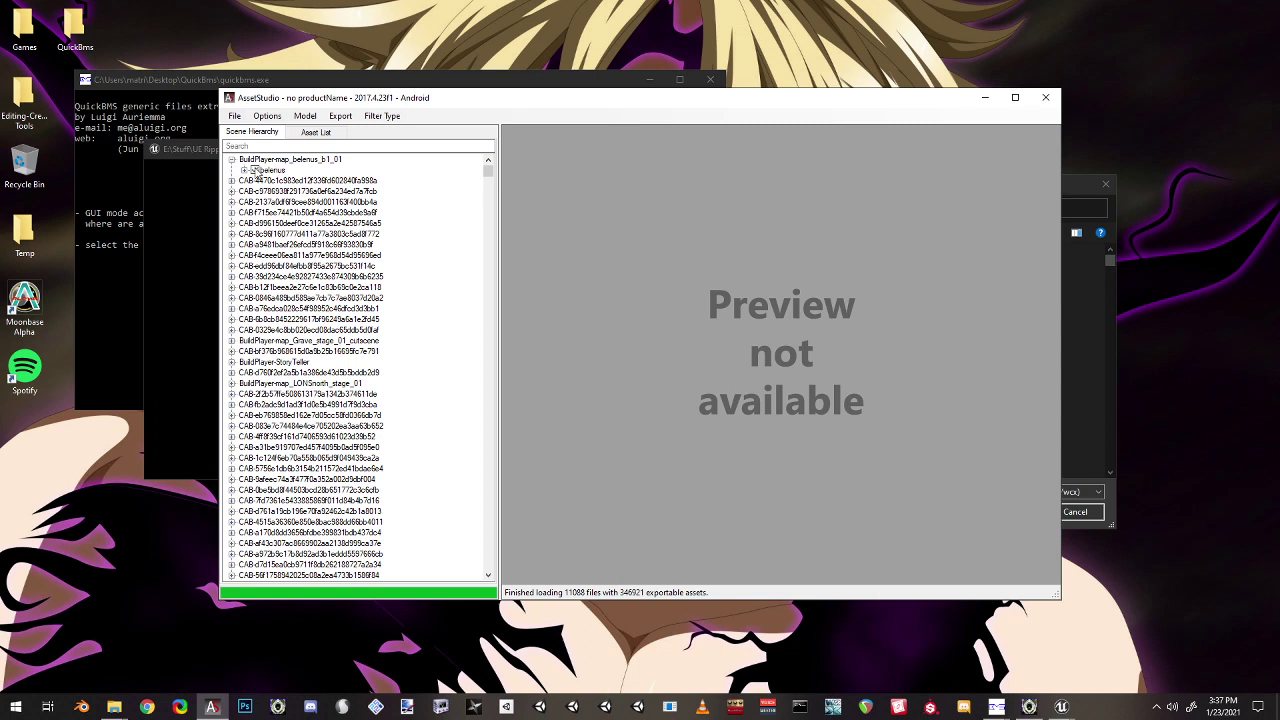
left_click(255, 171)
left_click(340, 116)
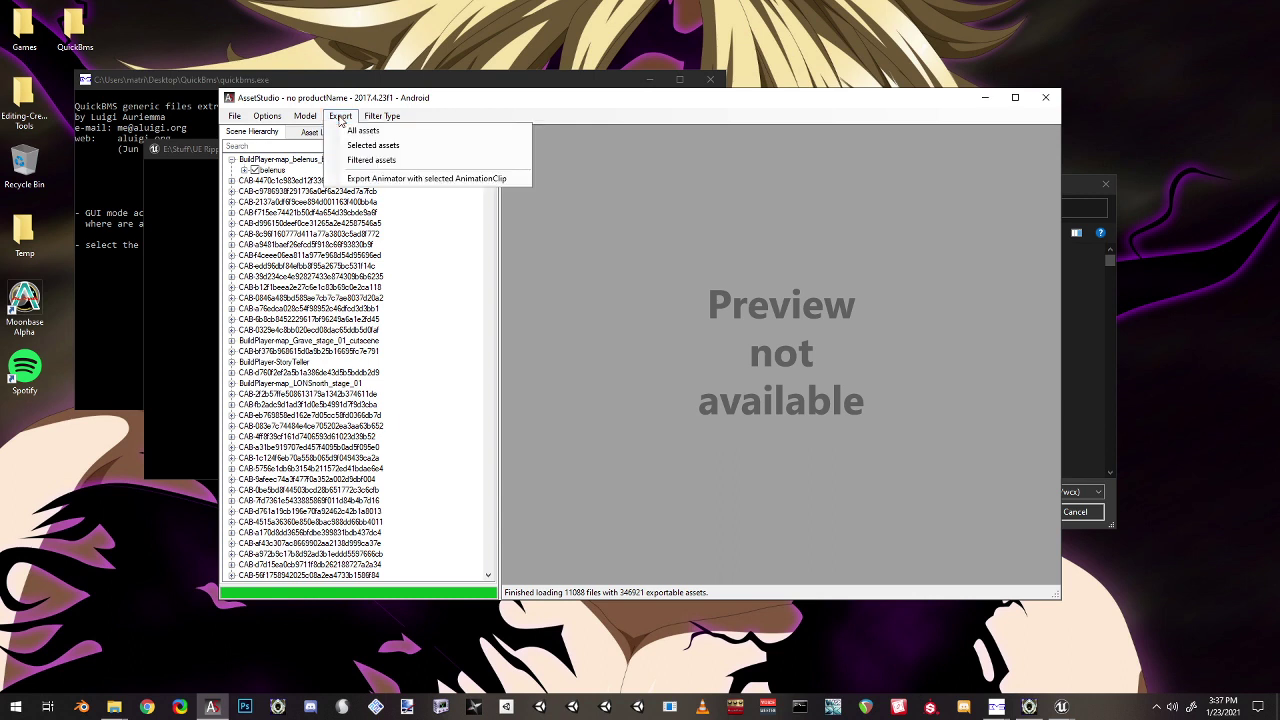
mouse_move(305, 116)
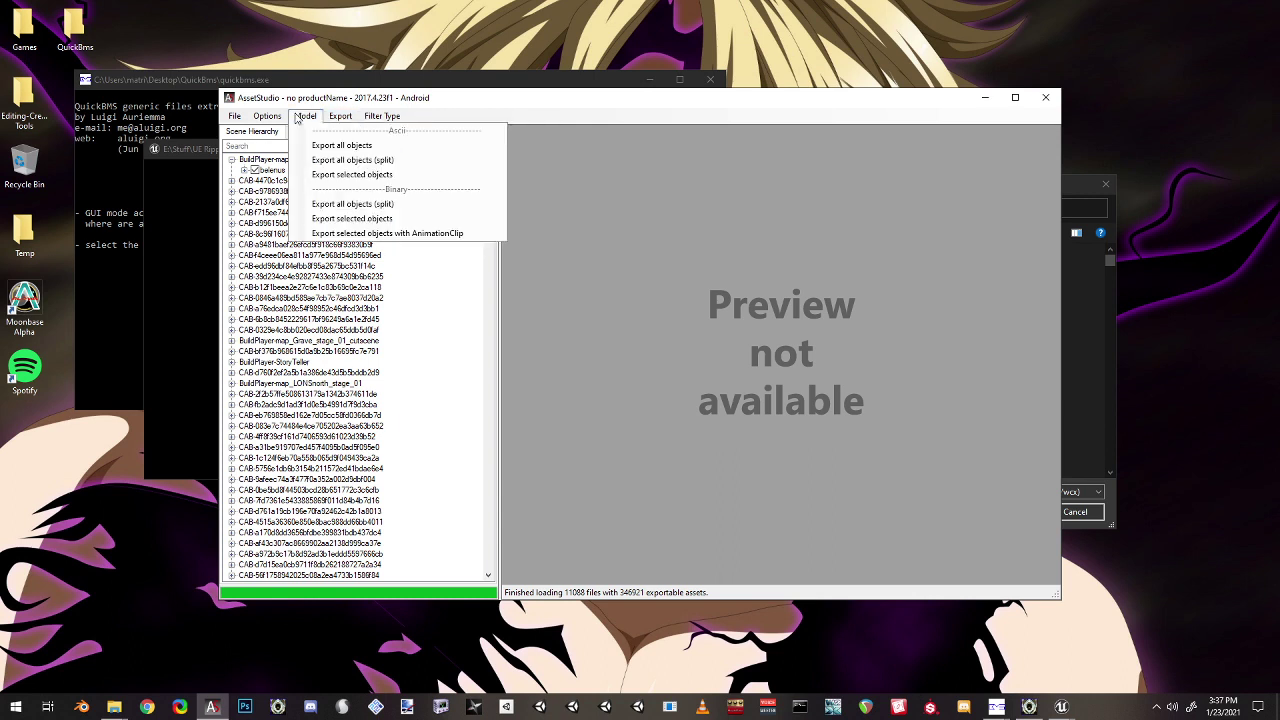
left_click(479, 106)
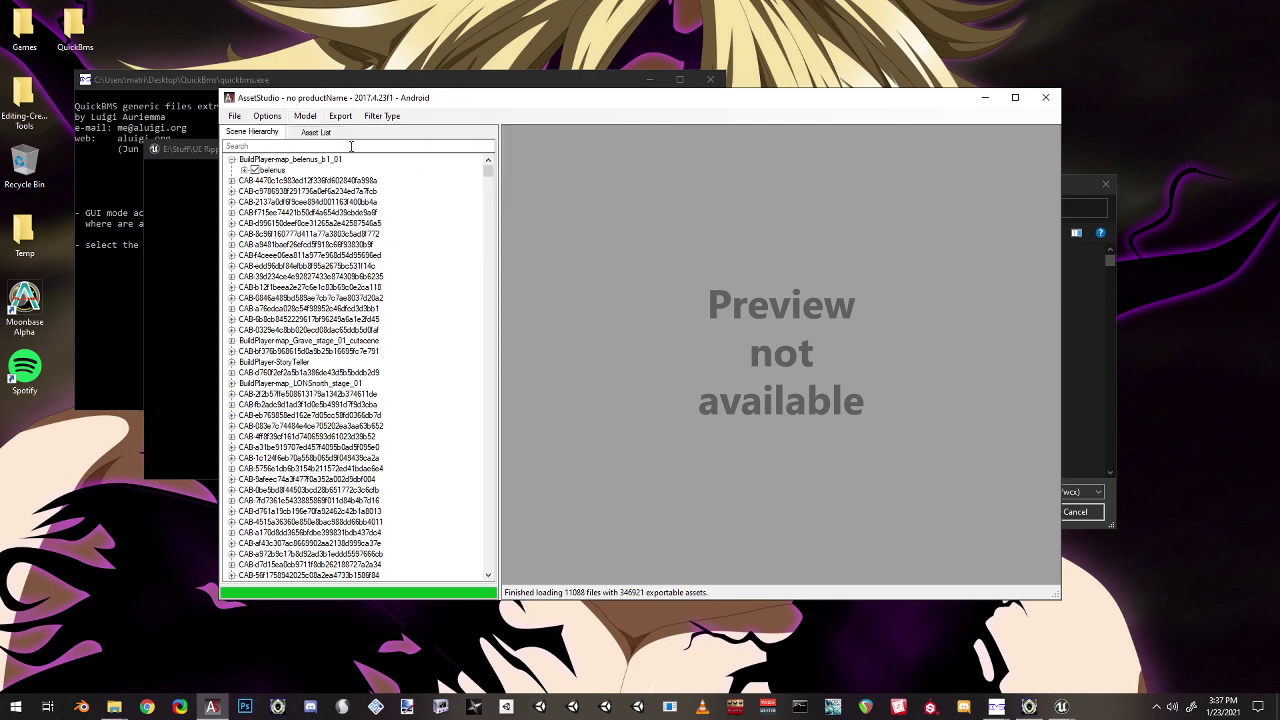
left_click(232, 160)
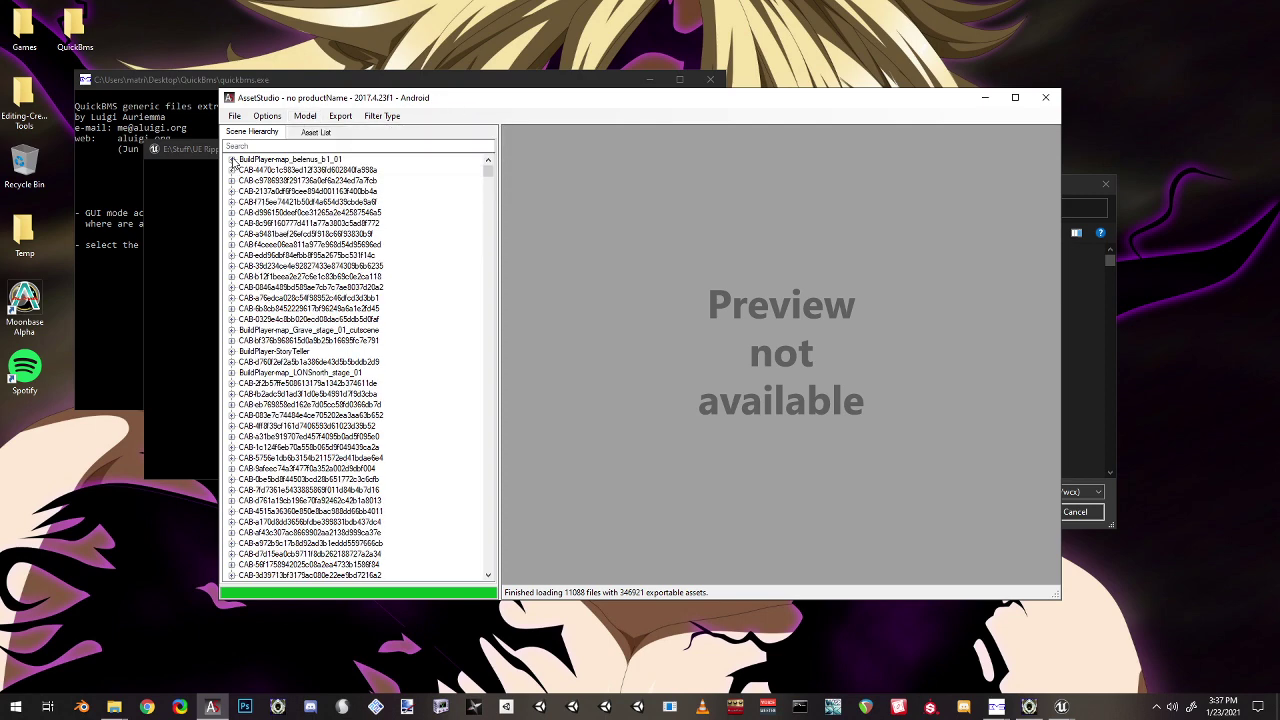
- Switch AssetStudio to the flat Asset List view and open the Filter Type menu
left_click(316, 133)
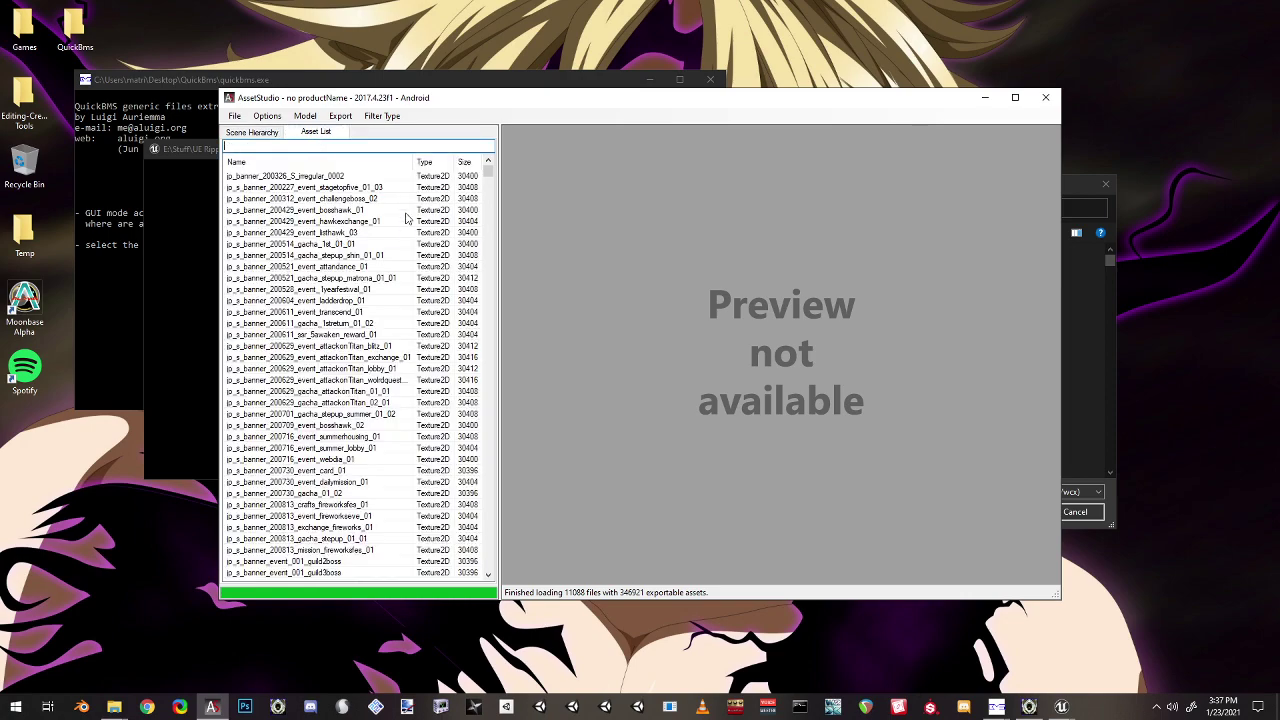
mouse_move(482, 178)
left_mouse_down()
mouse_move(499, 300)
mouse_move(488, 170)
left_mouse_up()
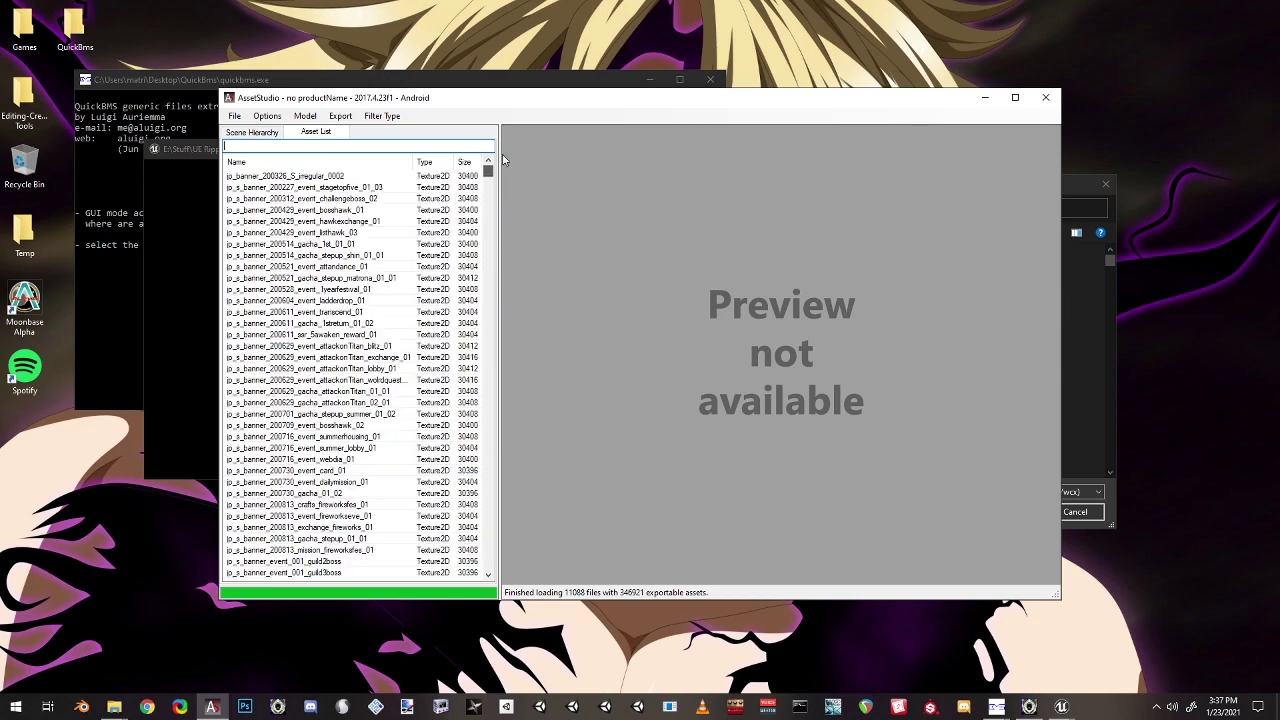
left_click(382, 116)
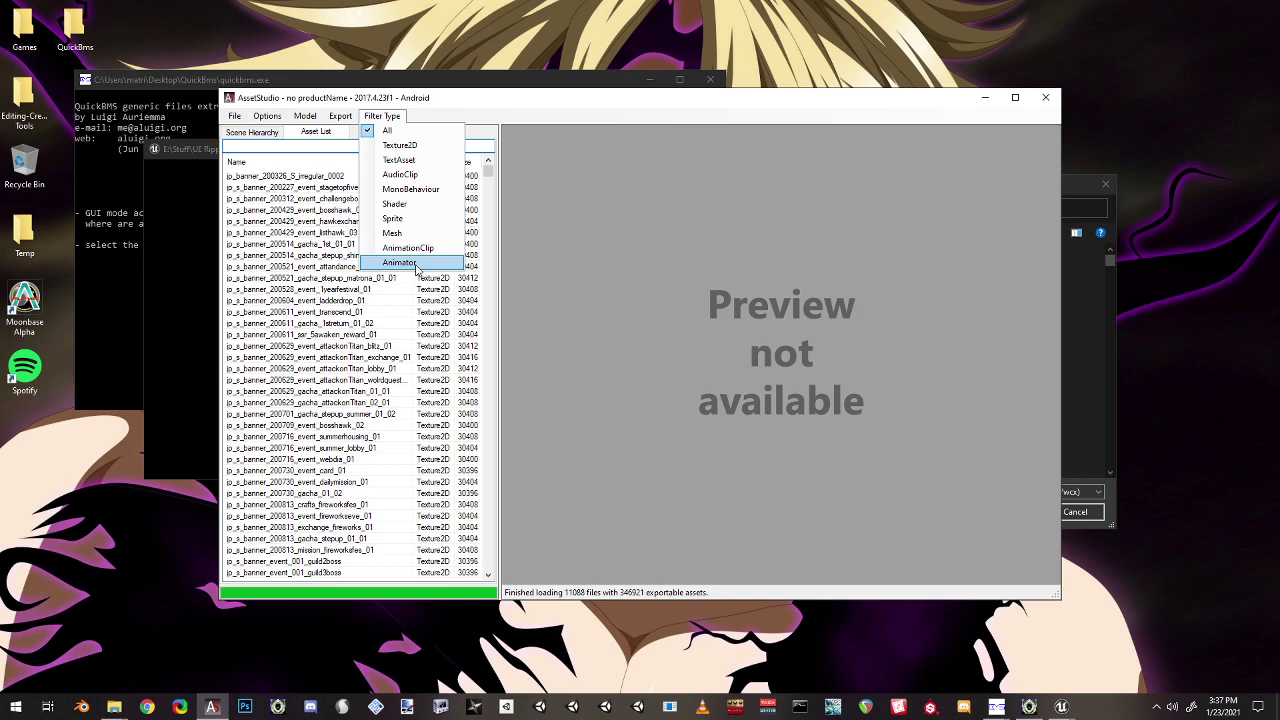
- Filter the asset list to Animator assets and scroll down to the hero_zeldris entries
left_click(416, 265)
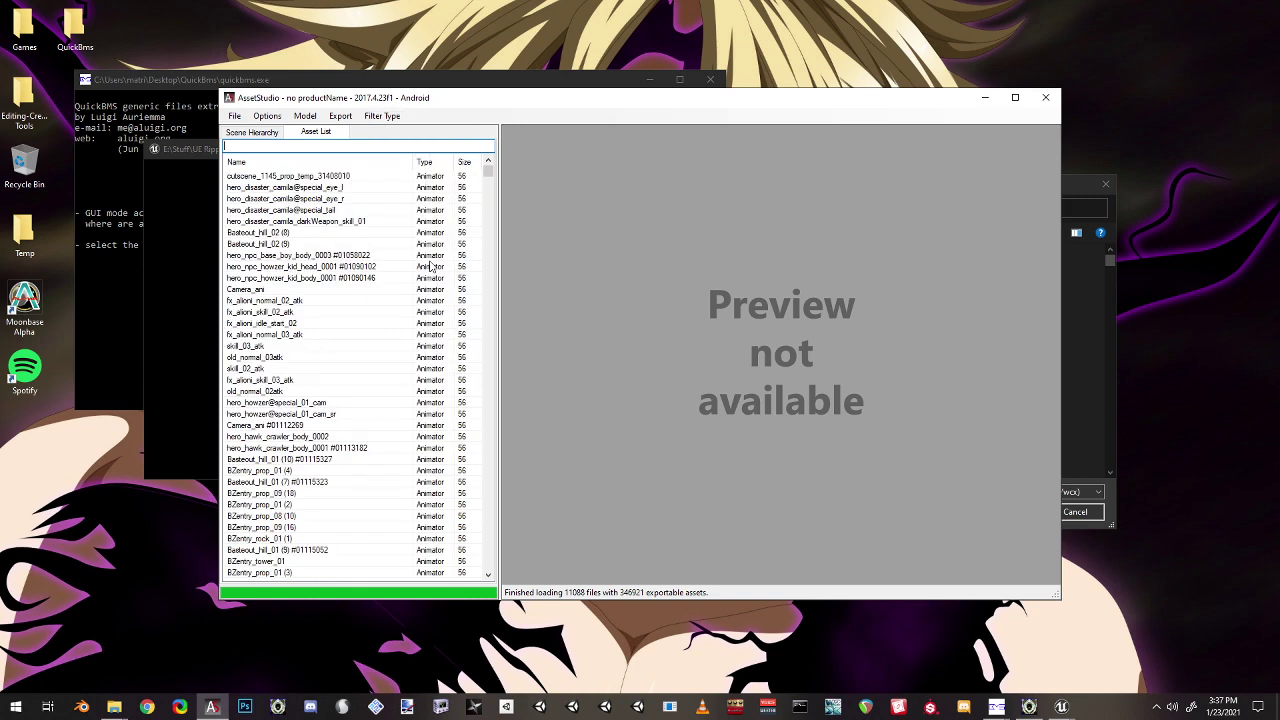
scroll(373, 287, "down", 10)
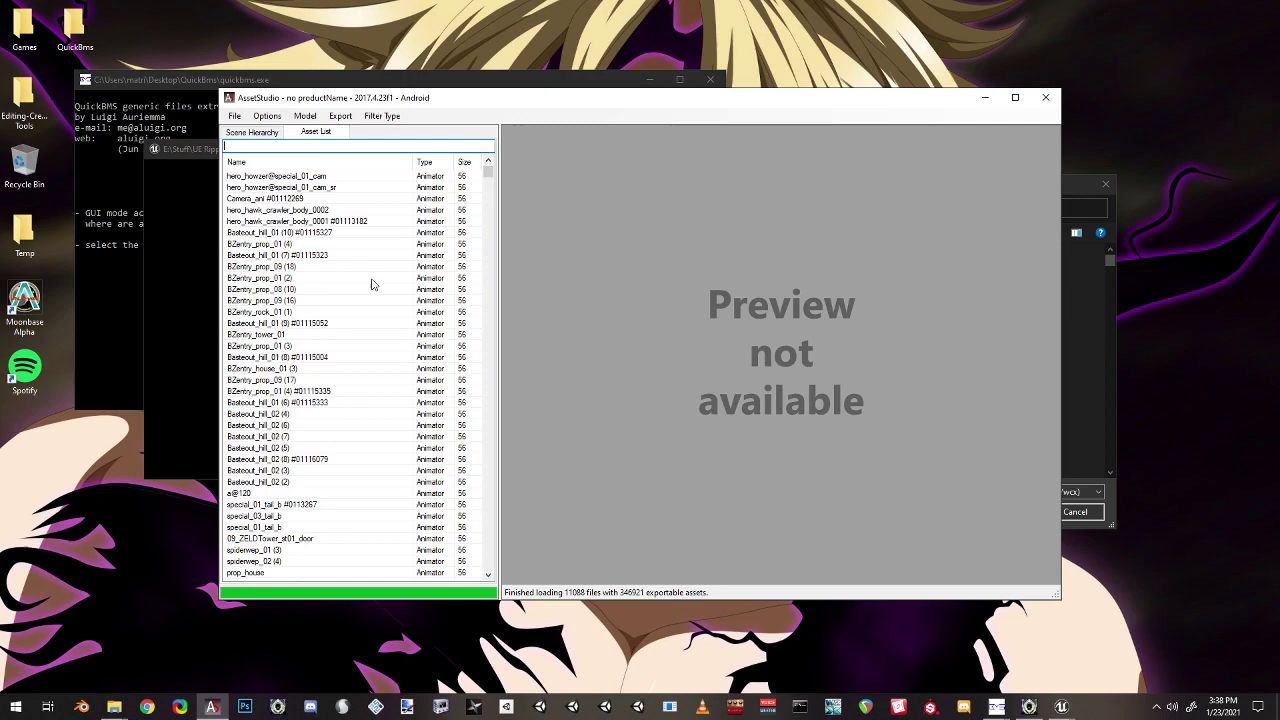
left_click_drag(491, 174, 486, 246)
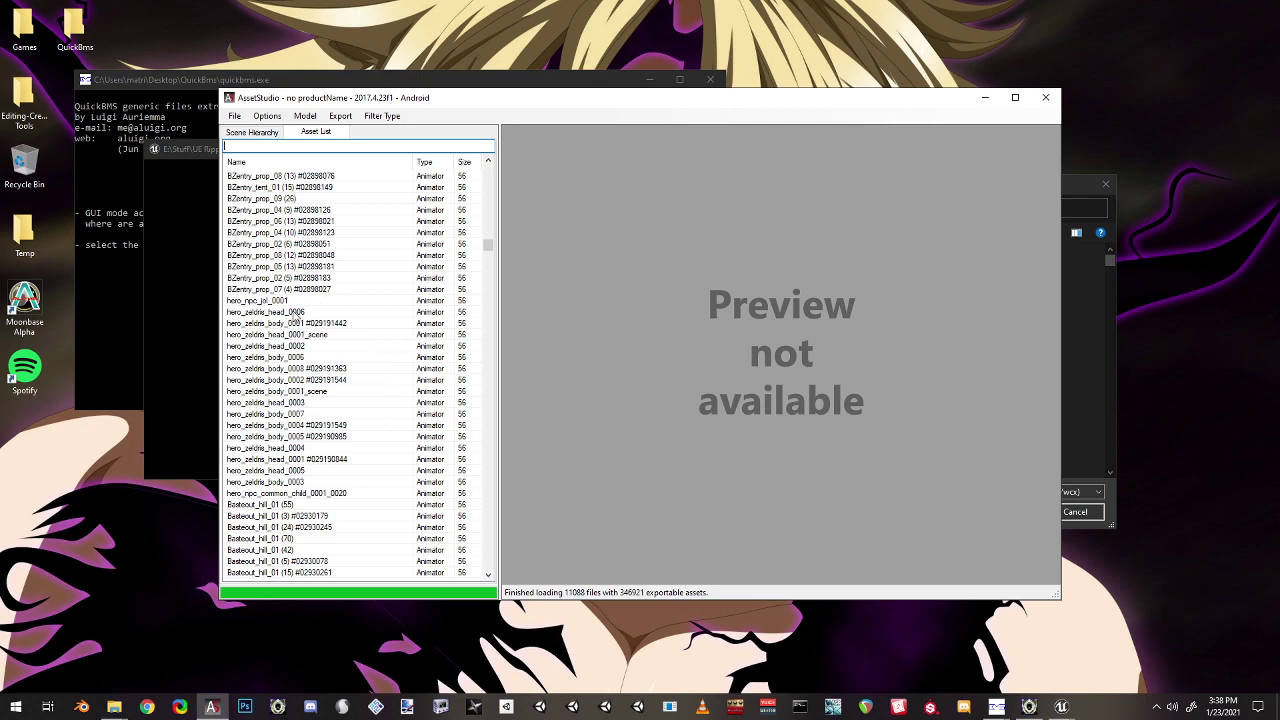
- Select hero_zeldris_head_0006 through hero_zeldris_body_0003 and check the Model export options
left_click(297, 312)
left_click(303, 482, "shift")
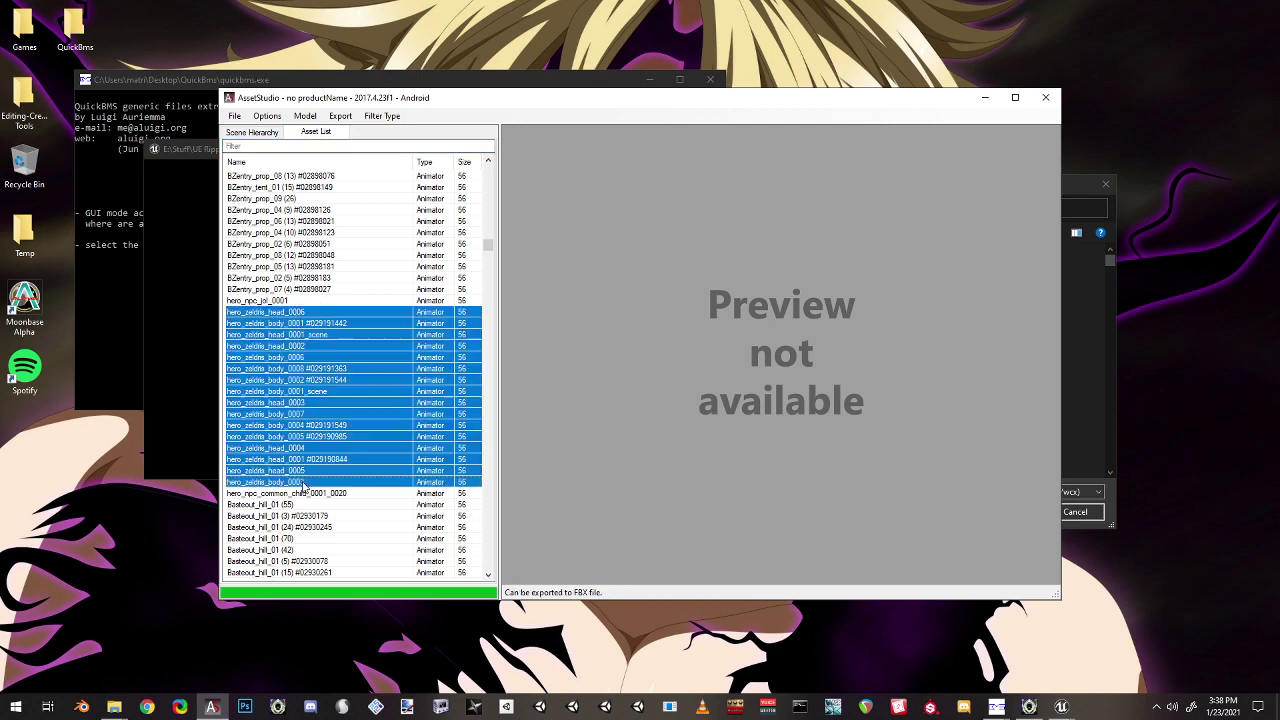
left_click(318, 117)
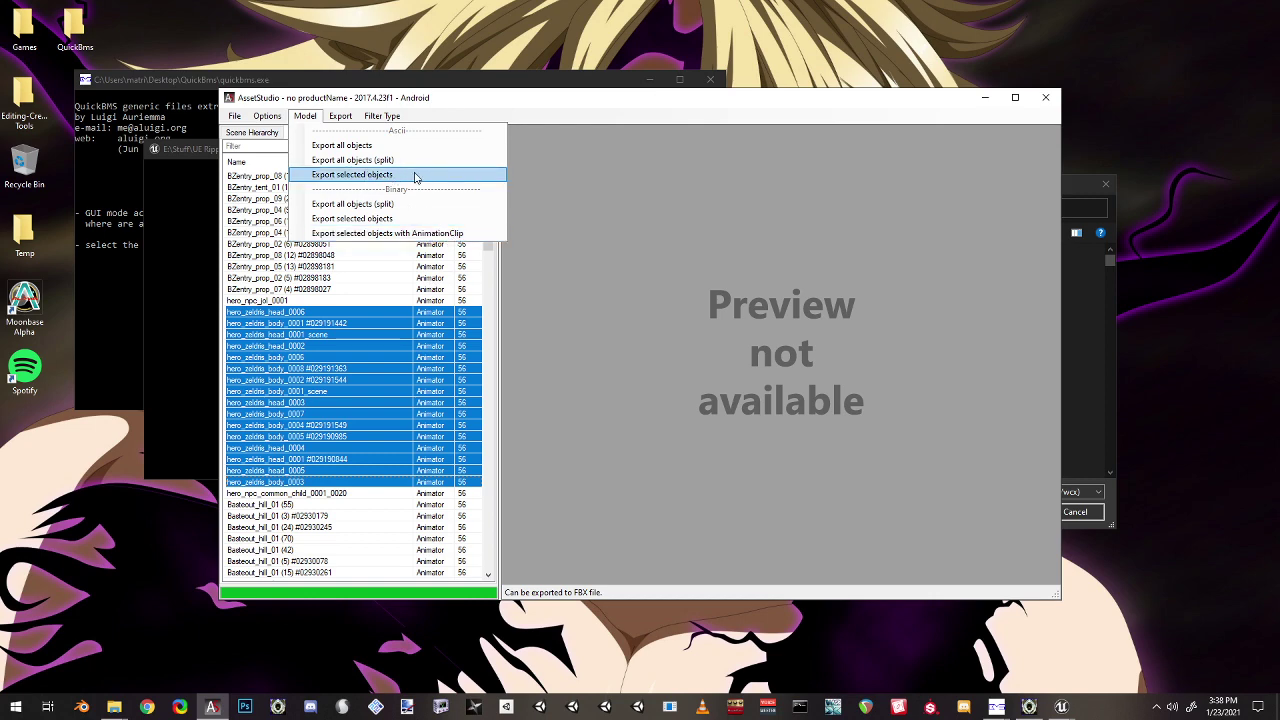
left_click(551, 191)
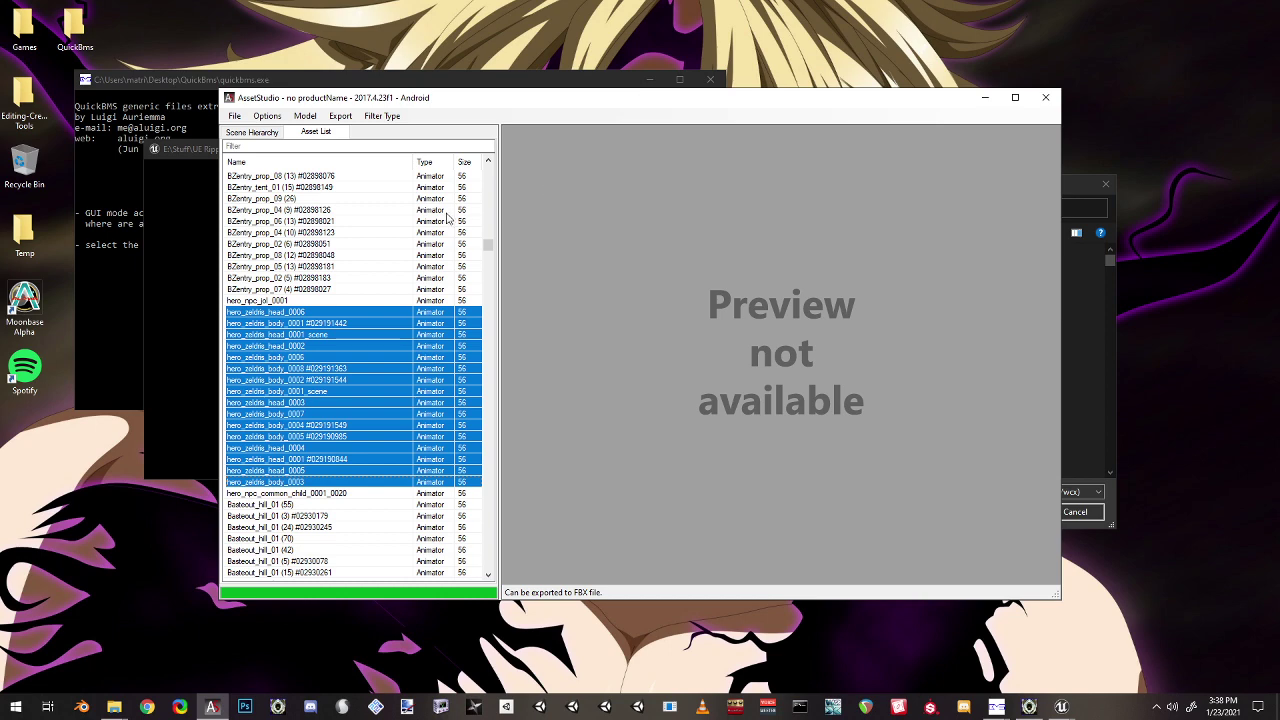
scroll(455, 230, "up", 10)
scroll(455, 230, "up", 10)
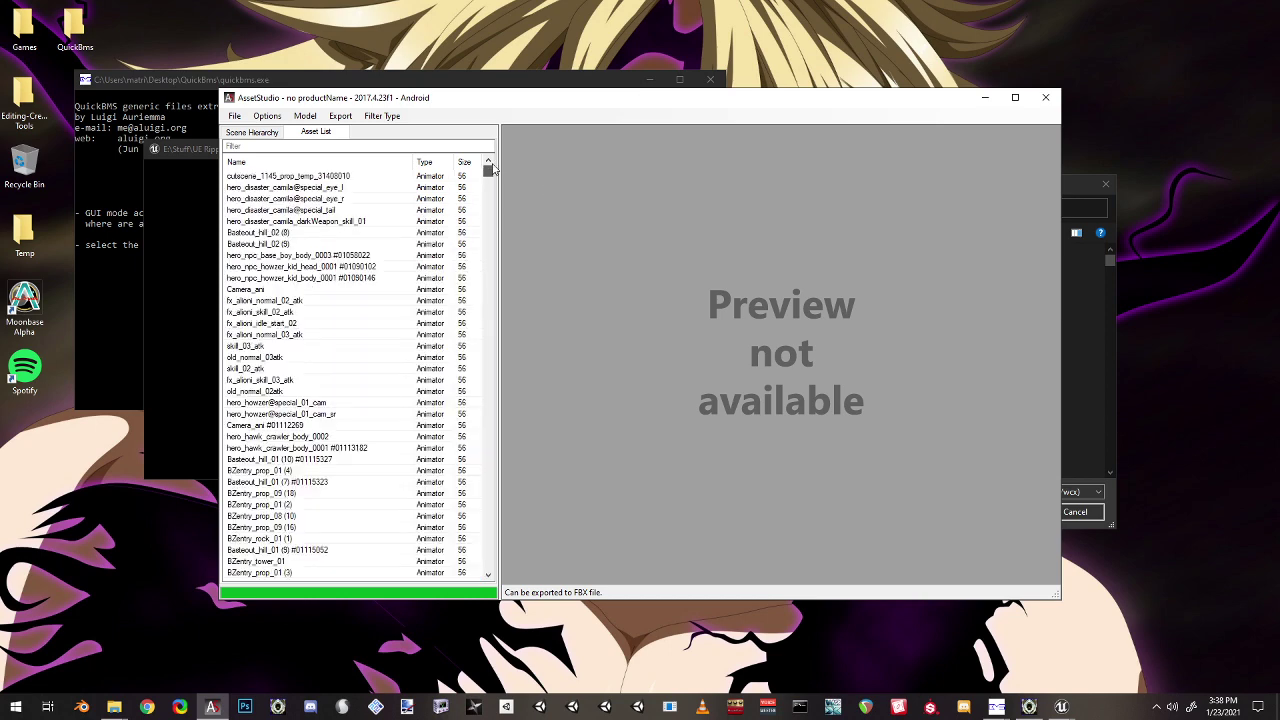
- Filter the list to AnimationClip assets and widen the Type column
left_click(385, 117)
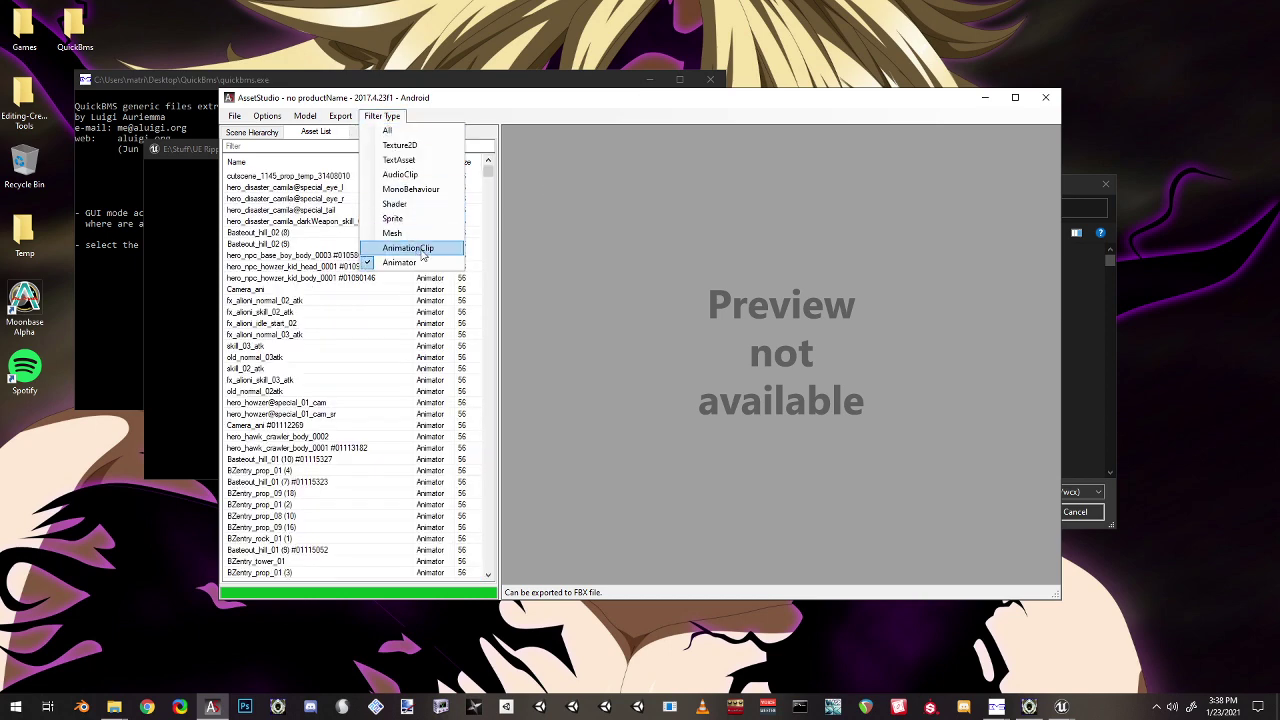
left_click(418, 248)
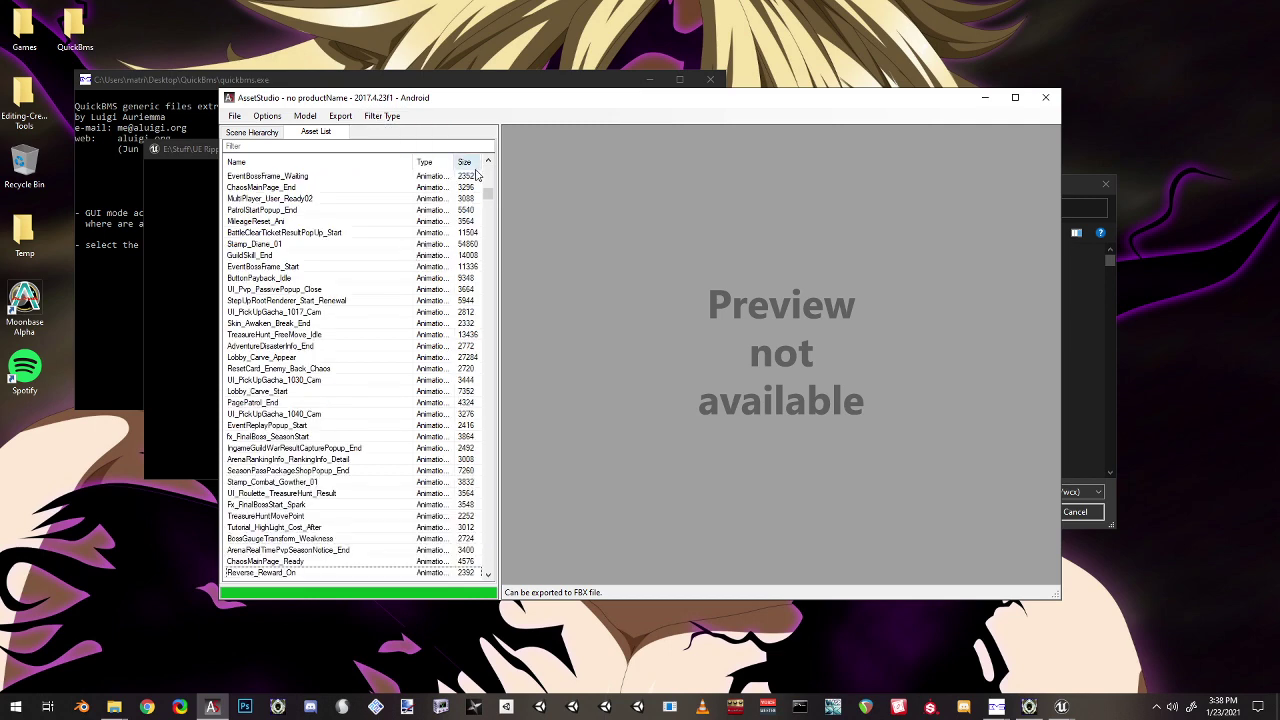
left_click_drag(410, 164, 459, 163)
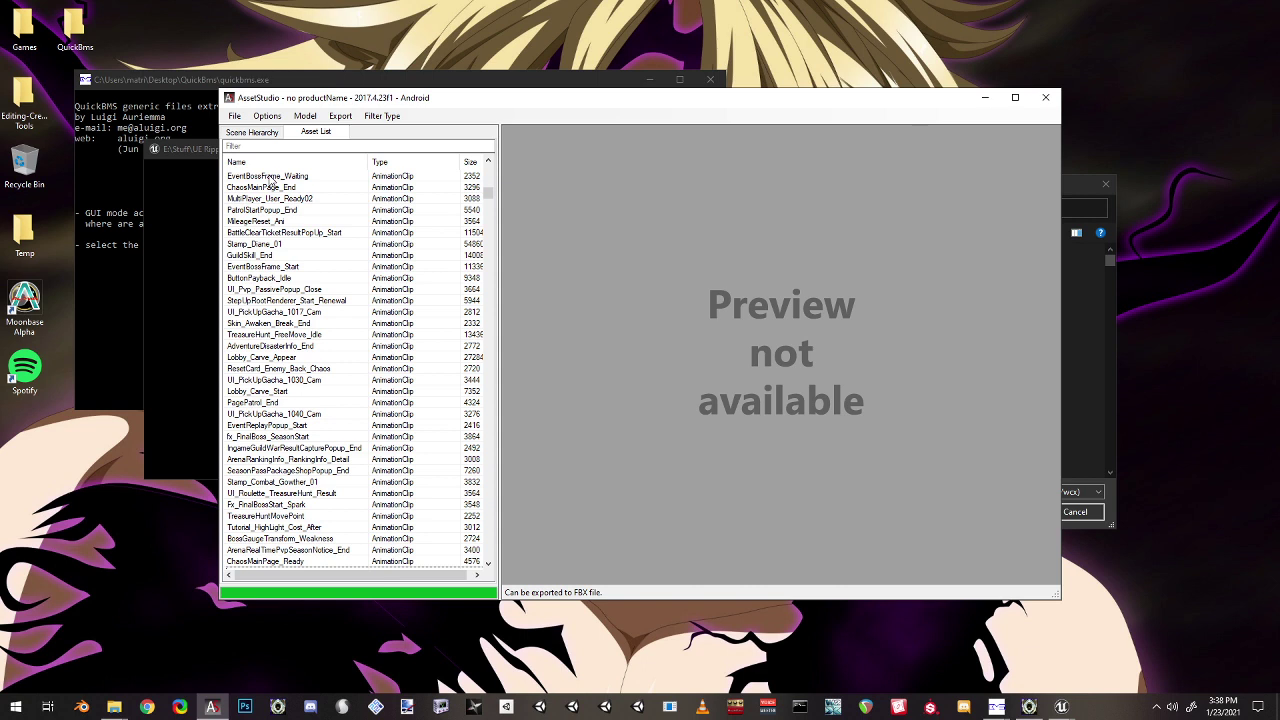
- Select several clips, including Stamp_Diane_01 and PatrolStartPopup_End, and view the Export menu without exporting
left_click(272, 178)
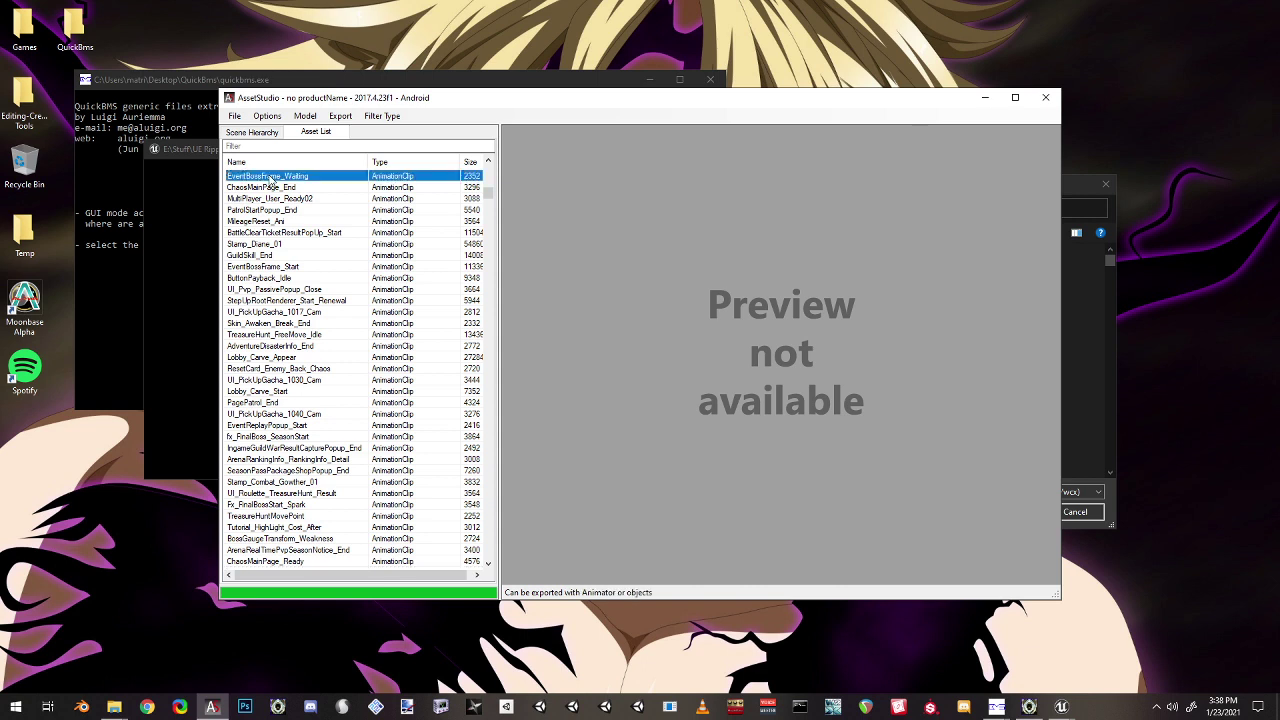
left_click(279, 357, "shift")
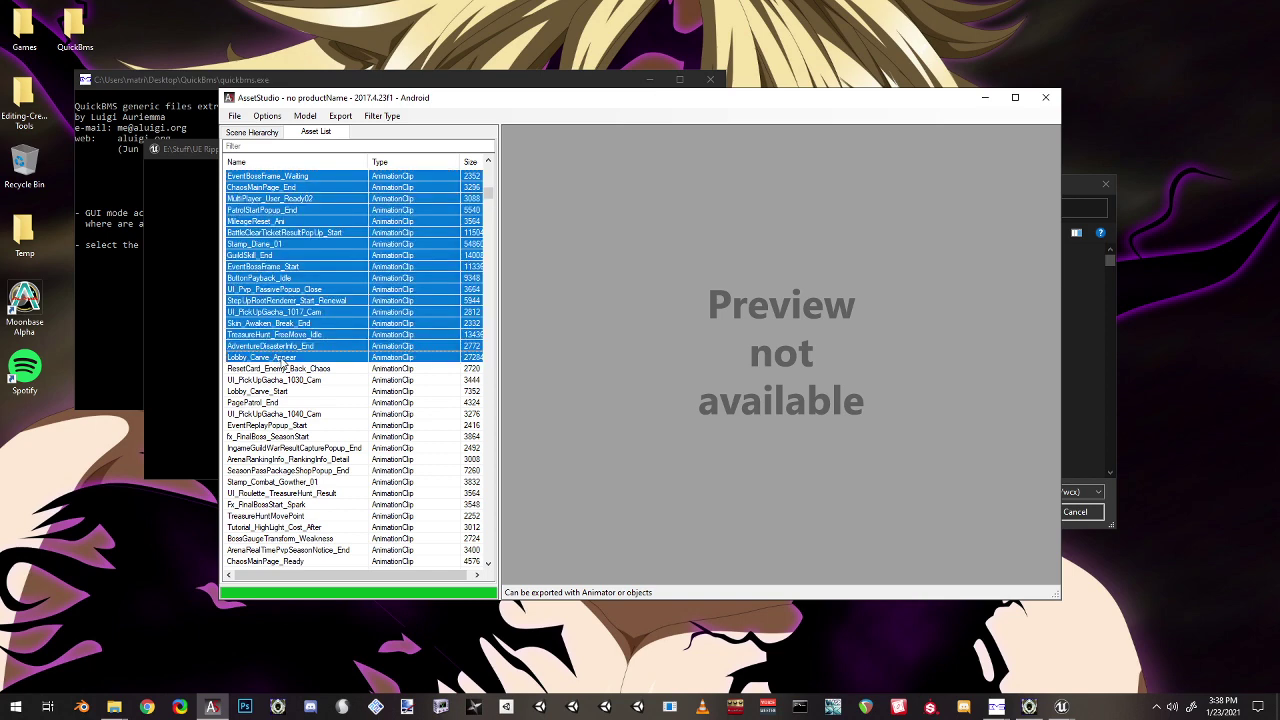
left_click(279, 369)
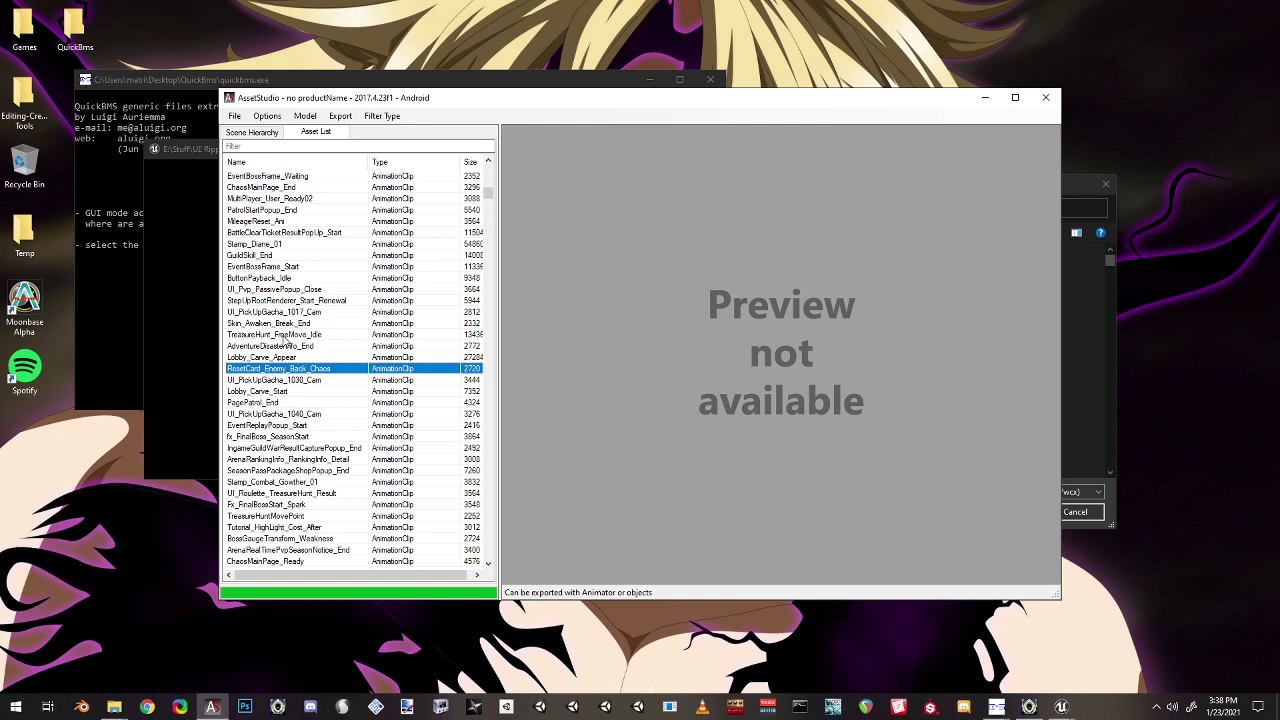
left_click(276, 244, "ctrl")
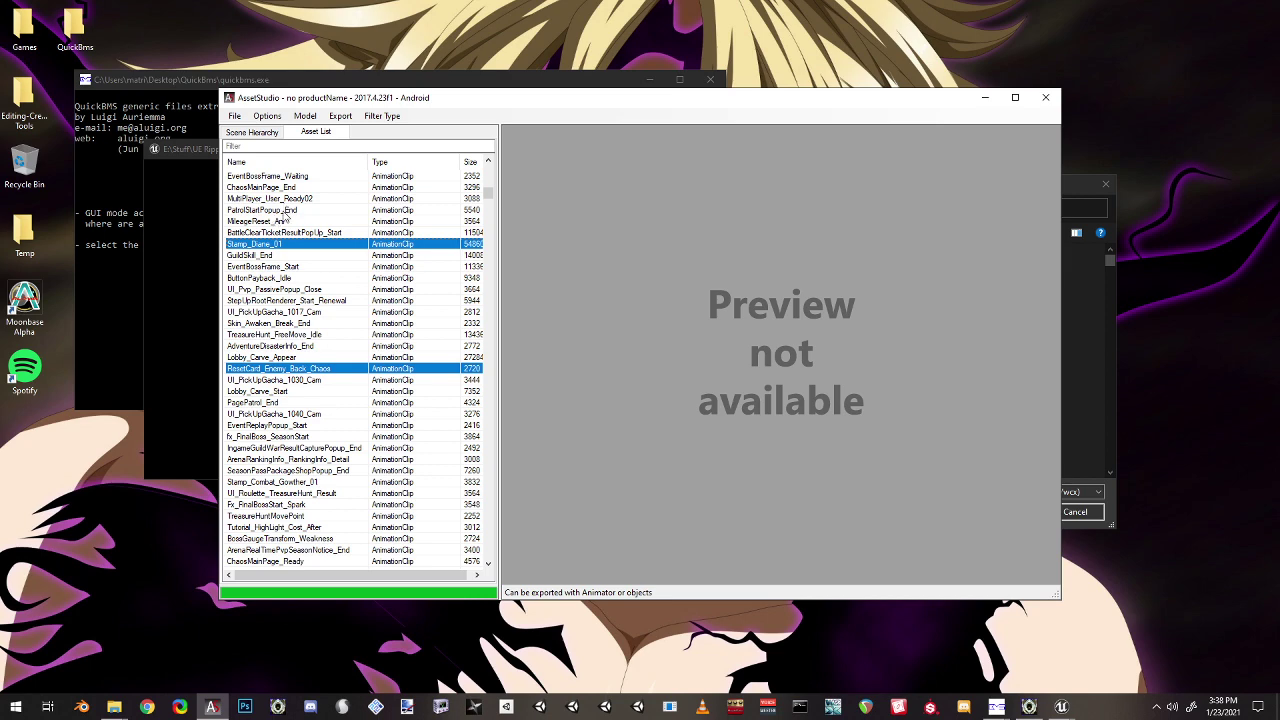
left_click(285, 211, "ctrl")
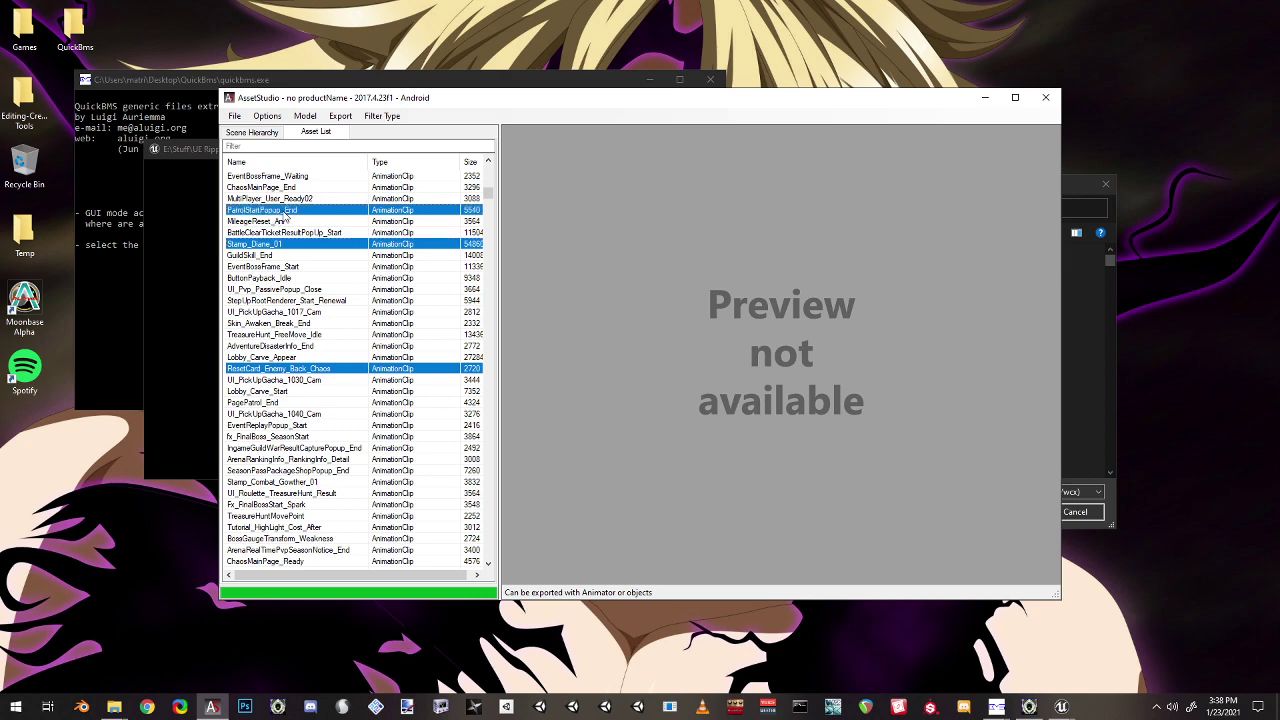
left_click(340, 116)
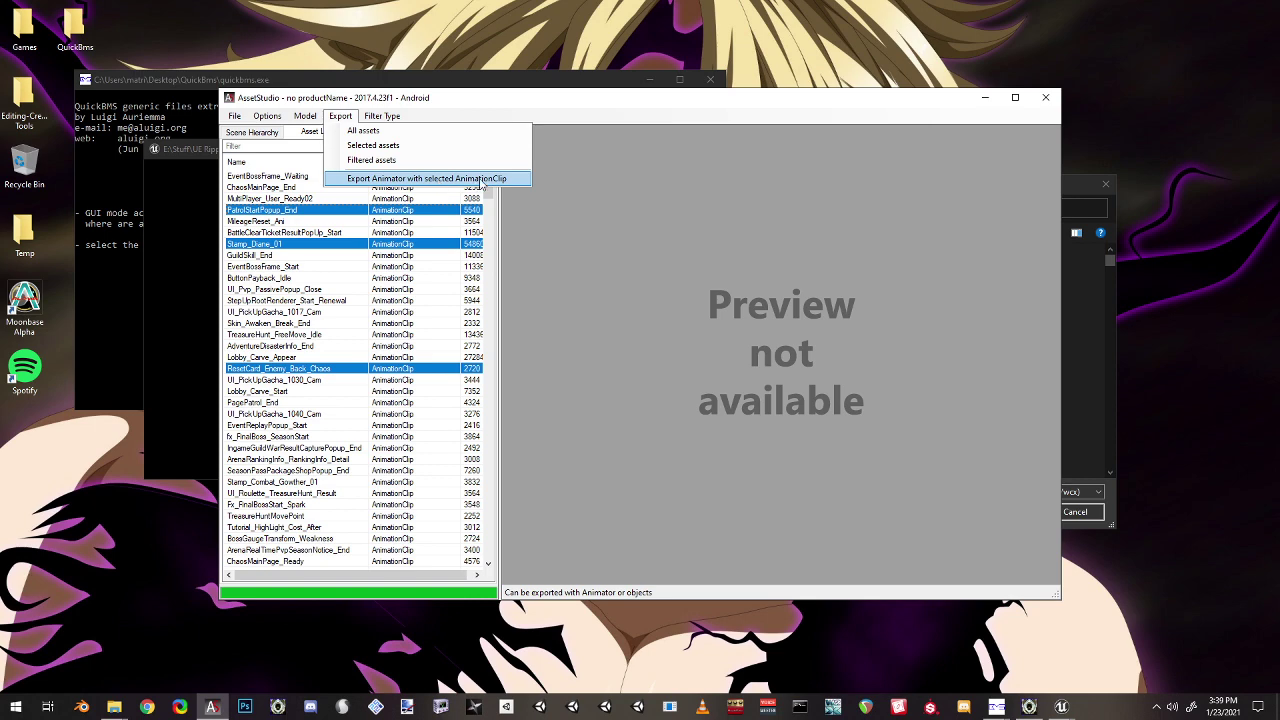
left_click(604, 243)
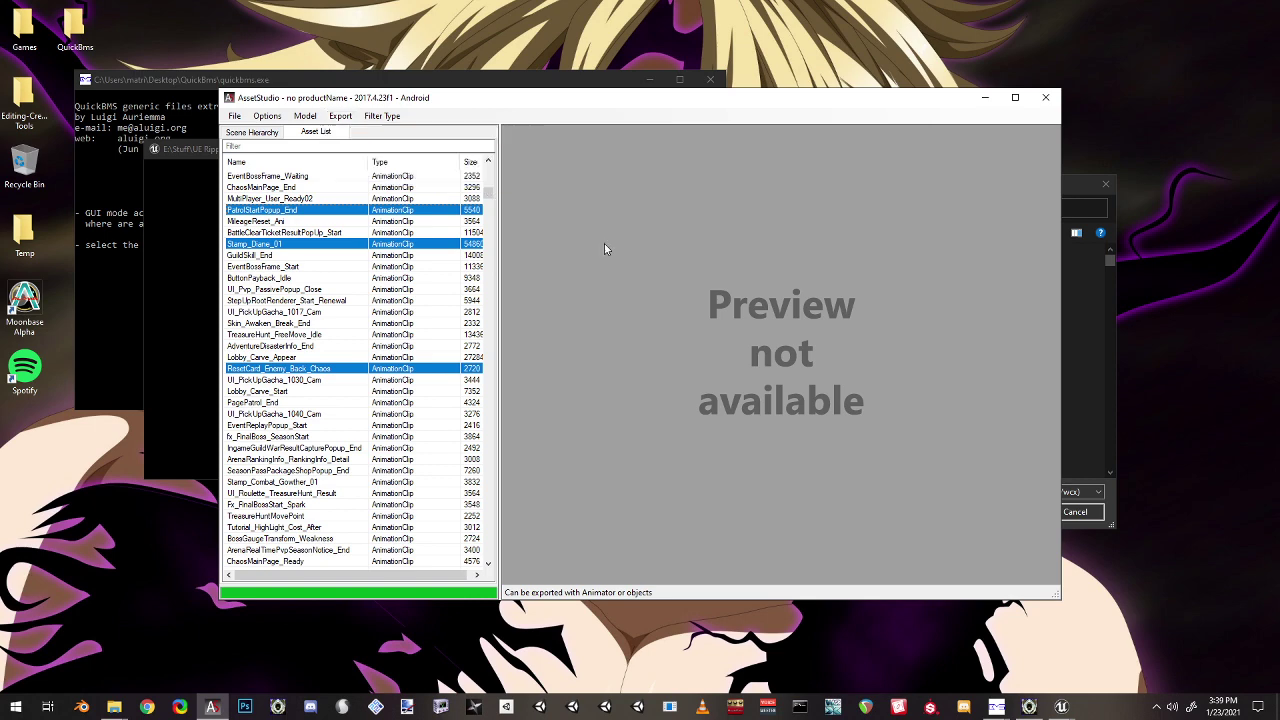
- Uncheck AnimationClip in the Filter Type menu
left_click(386, 117)
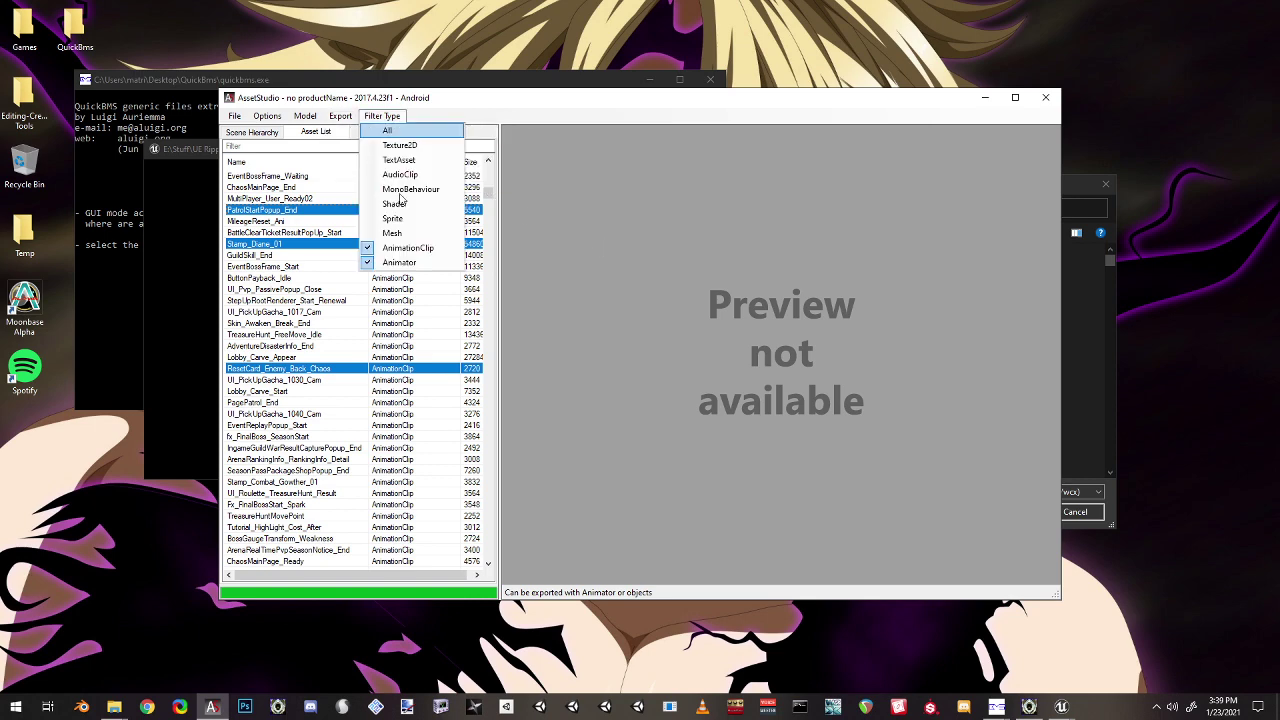
left_click(409, 247)
left_click(386, 117)
- Uncheck Animator and filter the asset list to Mesh assets only
left_click(405, 260)
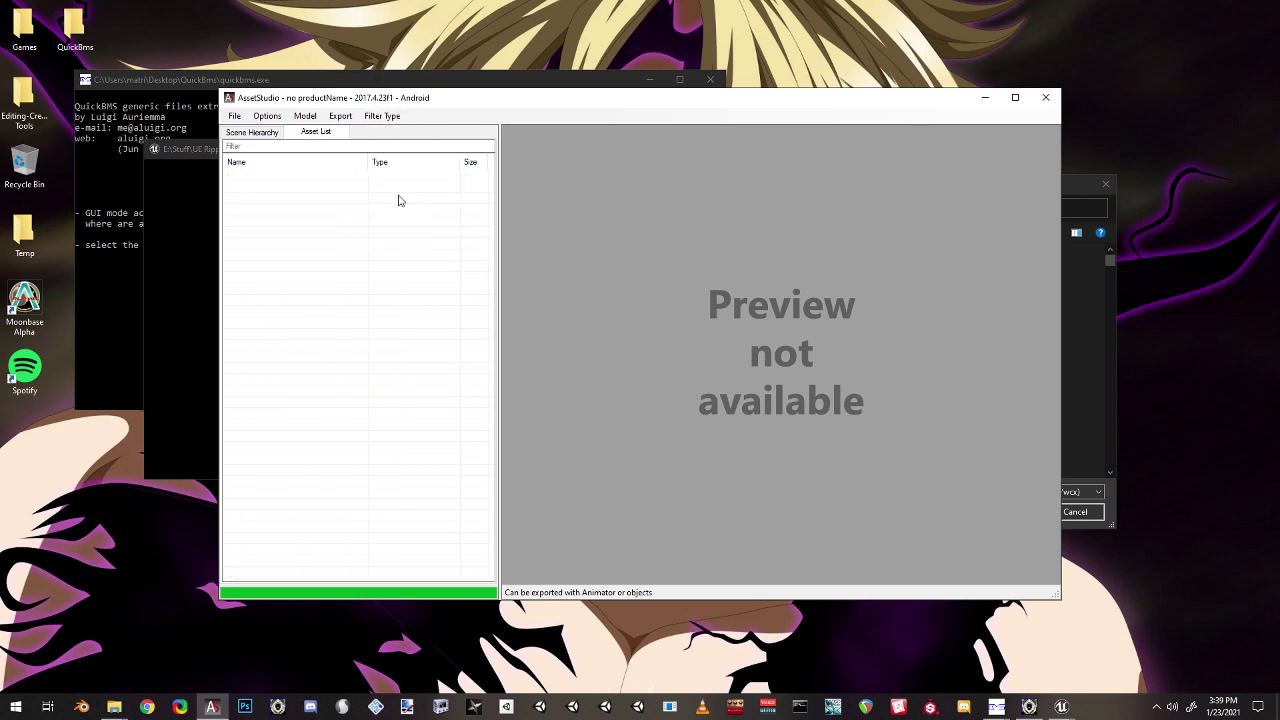
left_click(386, 117)
left_click(408, 233)
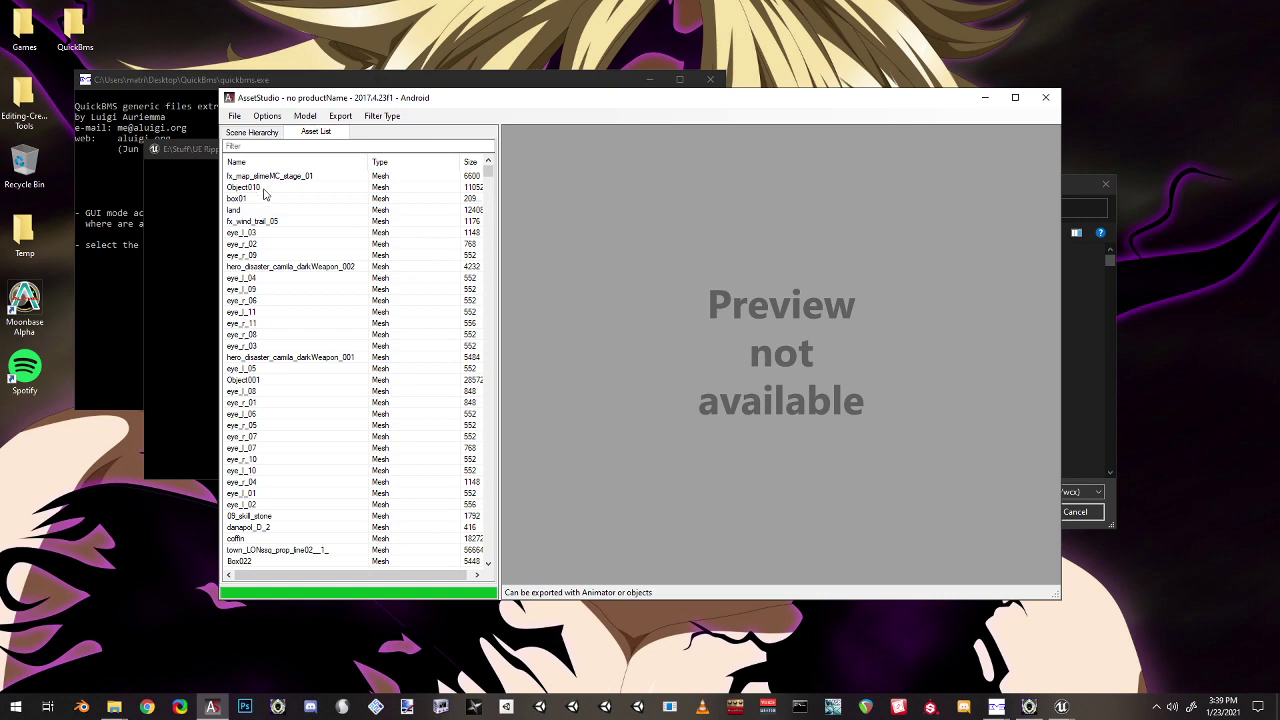
- Preview a mesh from the list and rotate it to an angled view
left_click(313, 315)
scroll(313, 315, "down", 5)
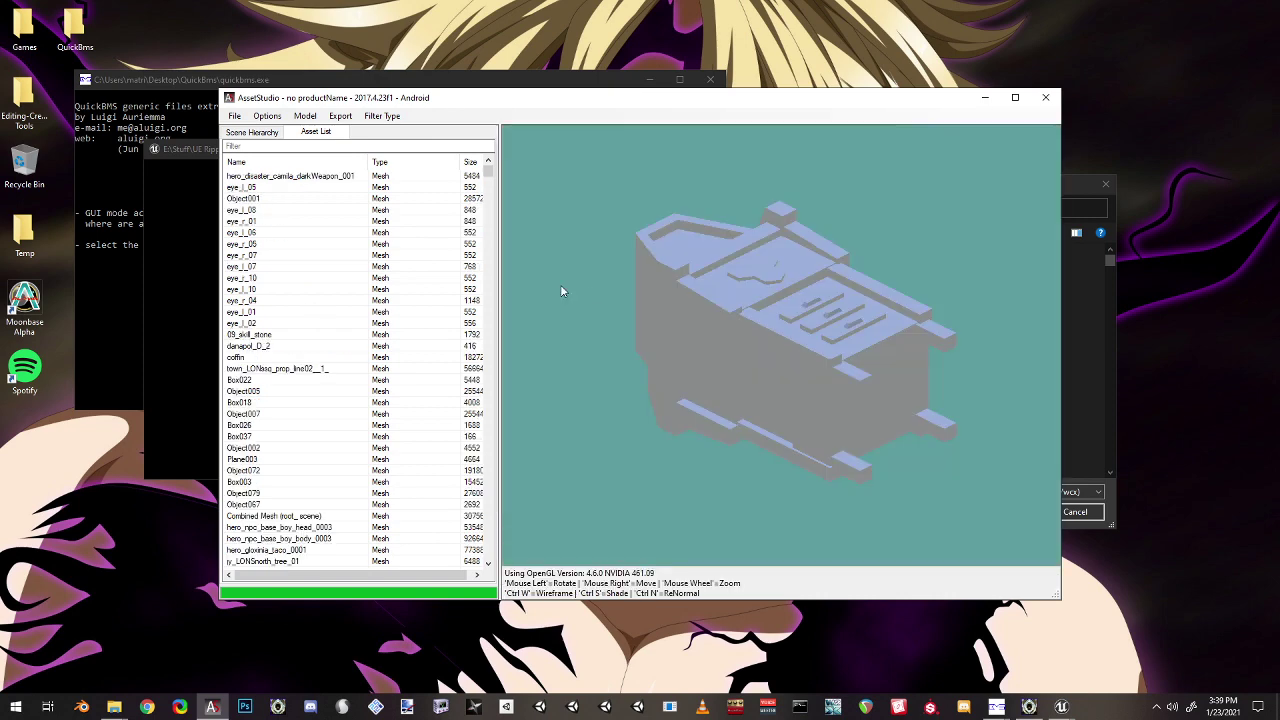
left_click_drag(563, 289, 946, 350)
left_click_drag(663, 314, 575, 295)
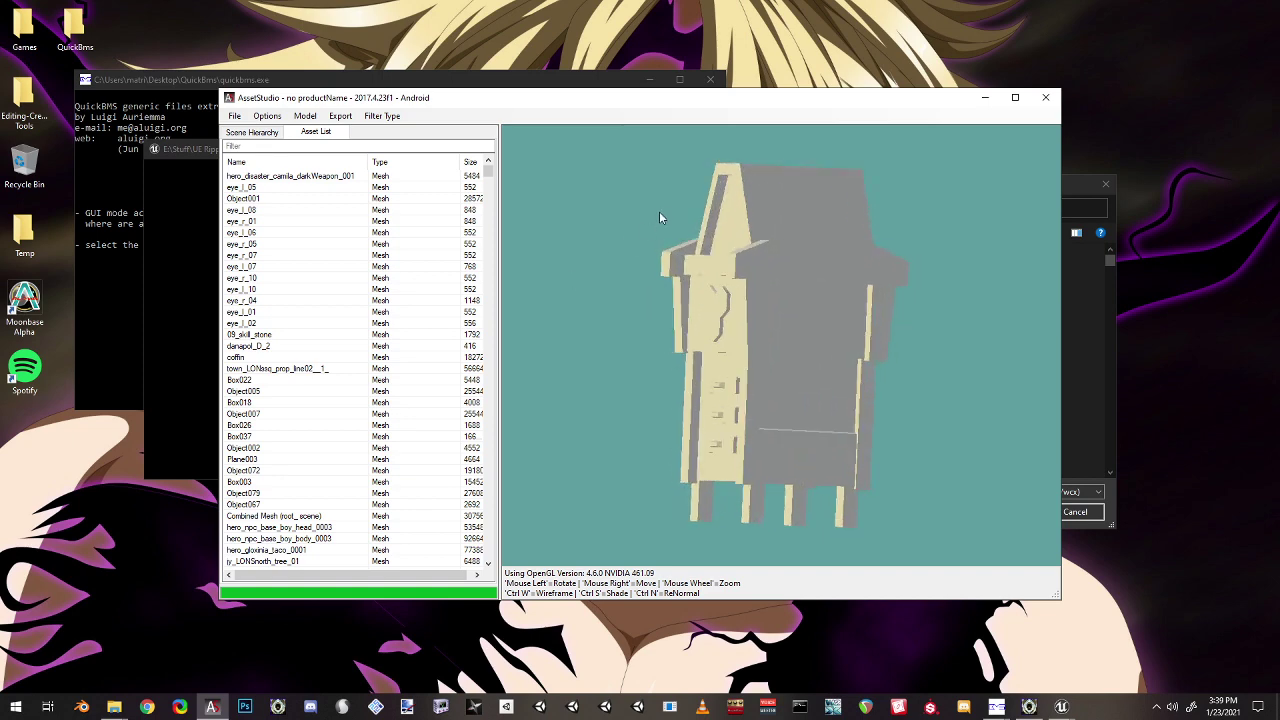
- Close AssetStudio, try the Unreal engine 4 override, then revert to automatic detection and accept
left_click(1046, 95)
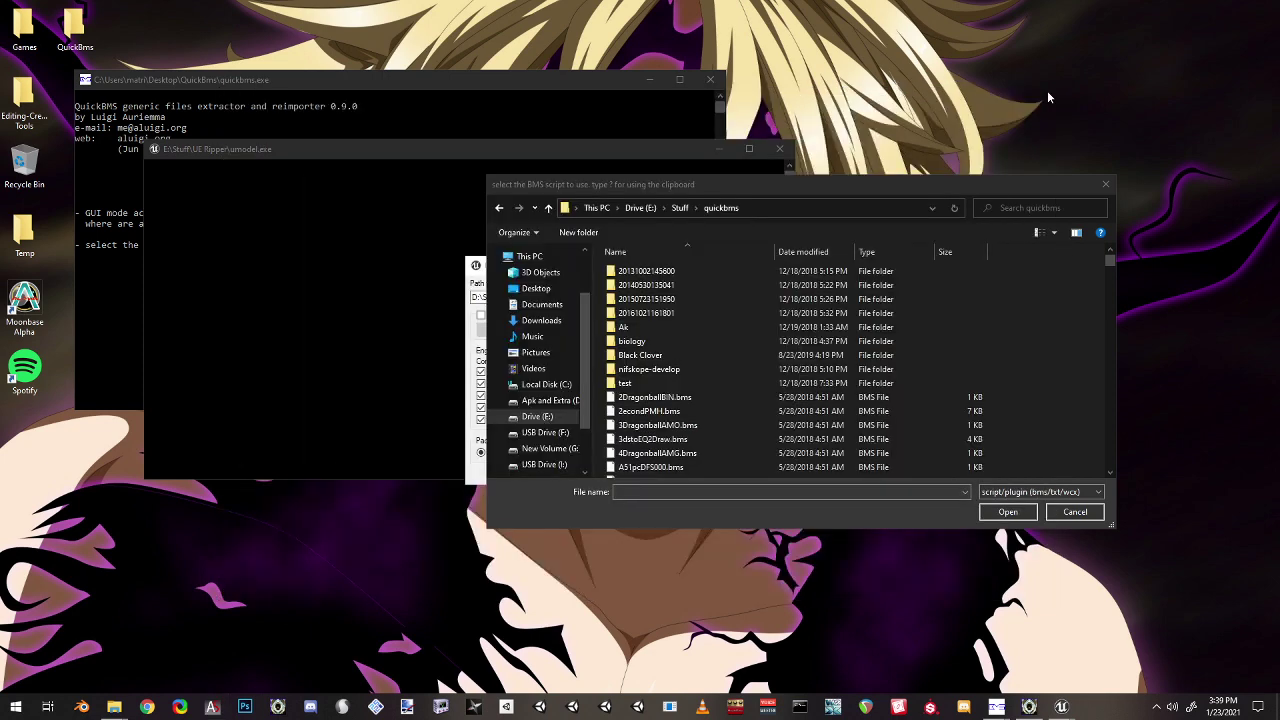
left_click(474, 270)
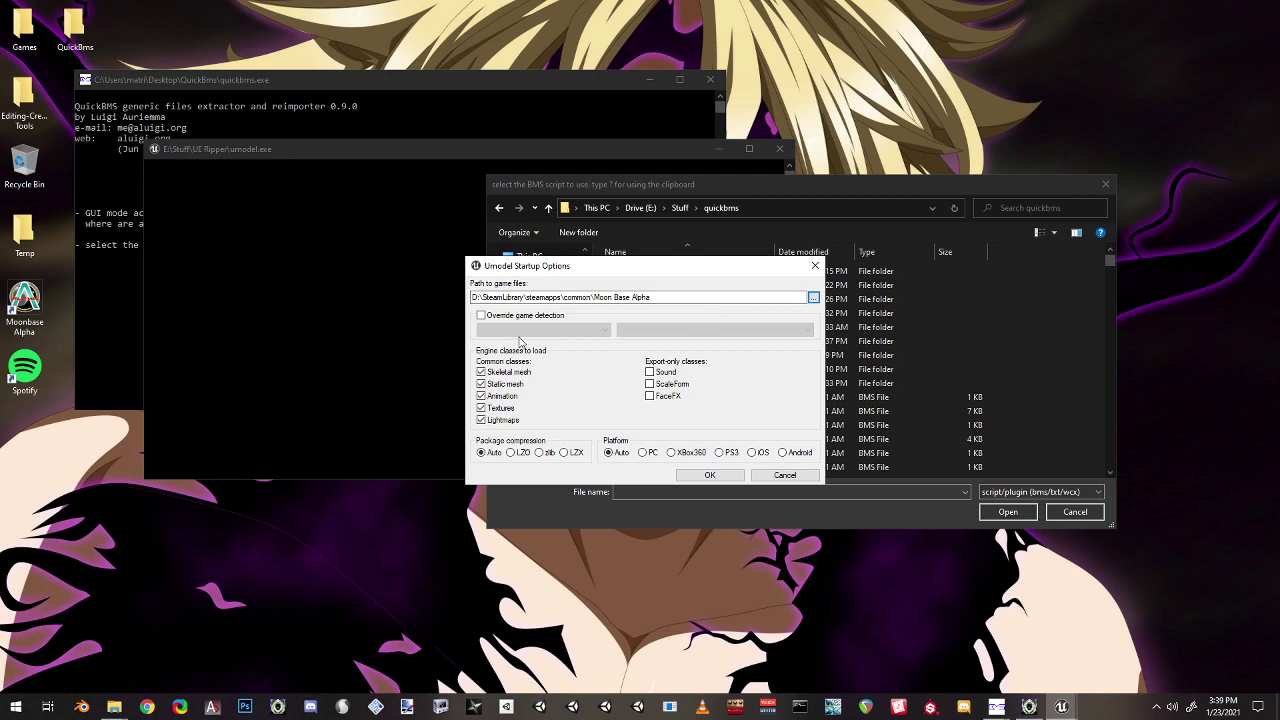
left_click(481, 316)
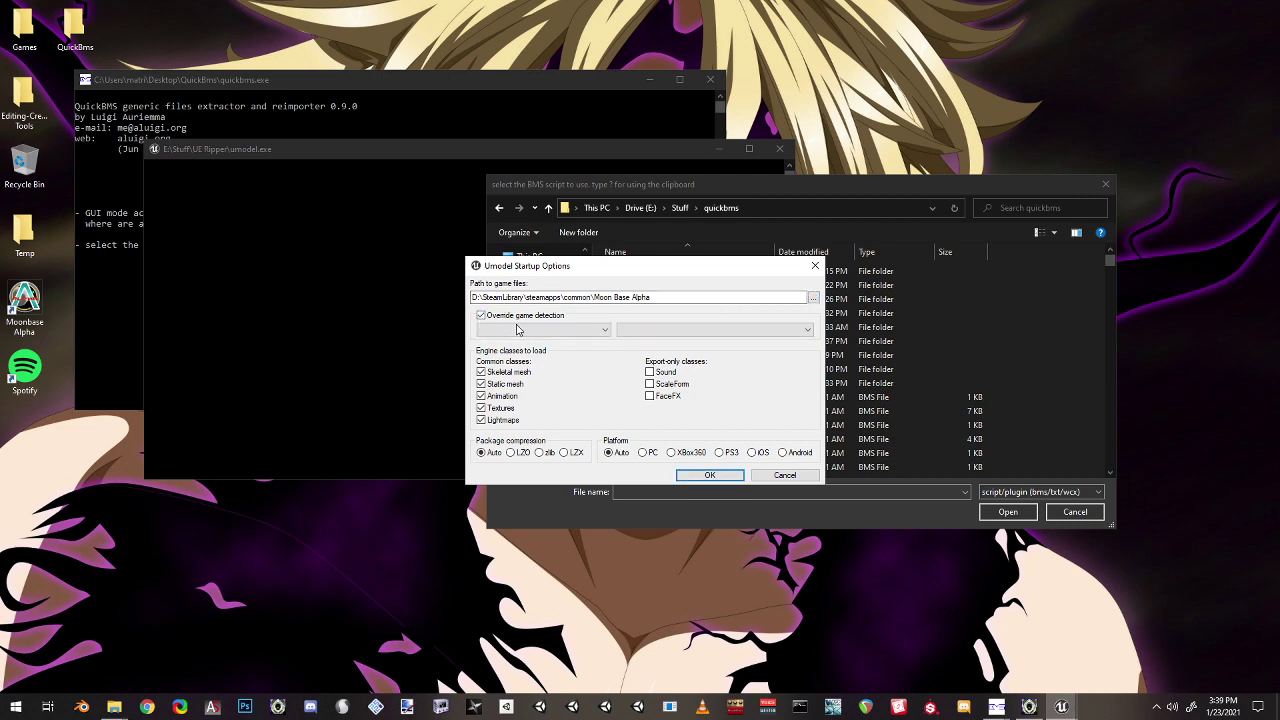
left_click(537, 331)
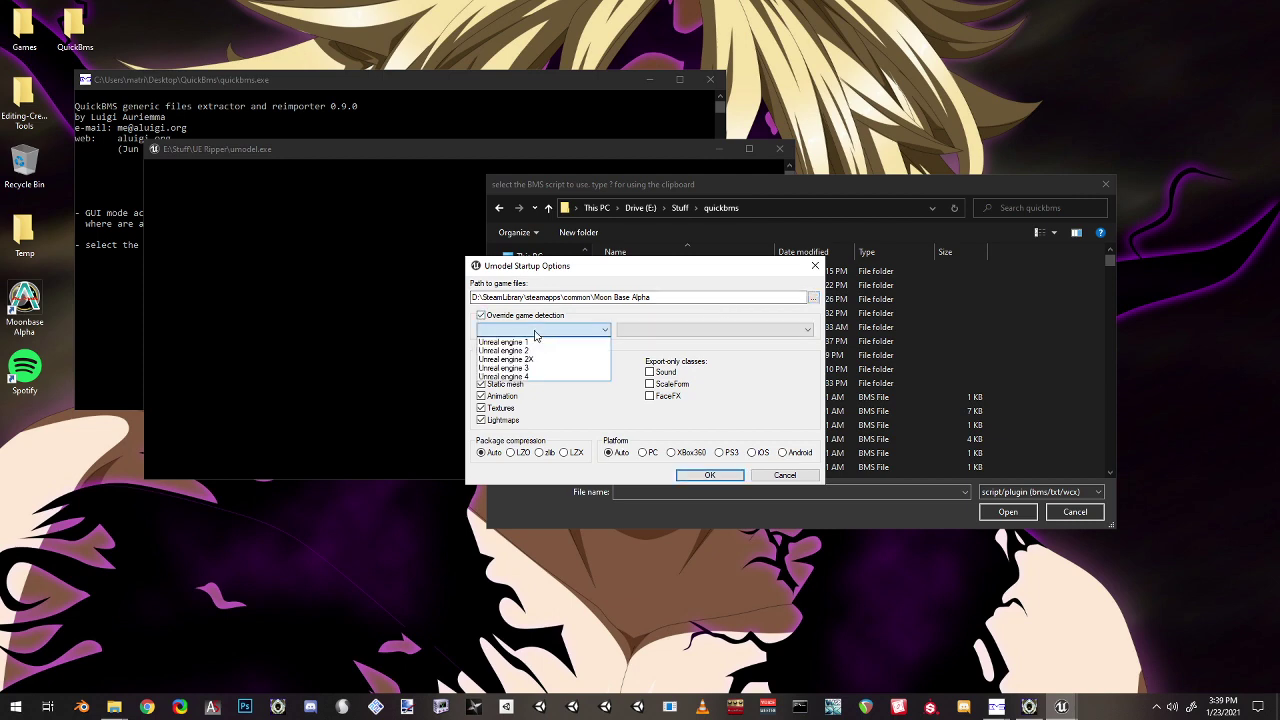
left_click(563, 377)
left_click(658, 331)
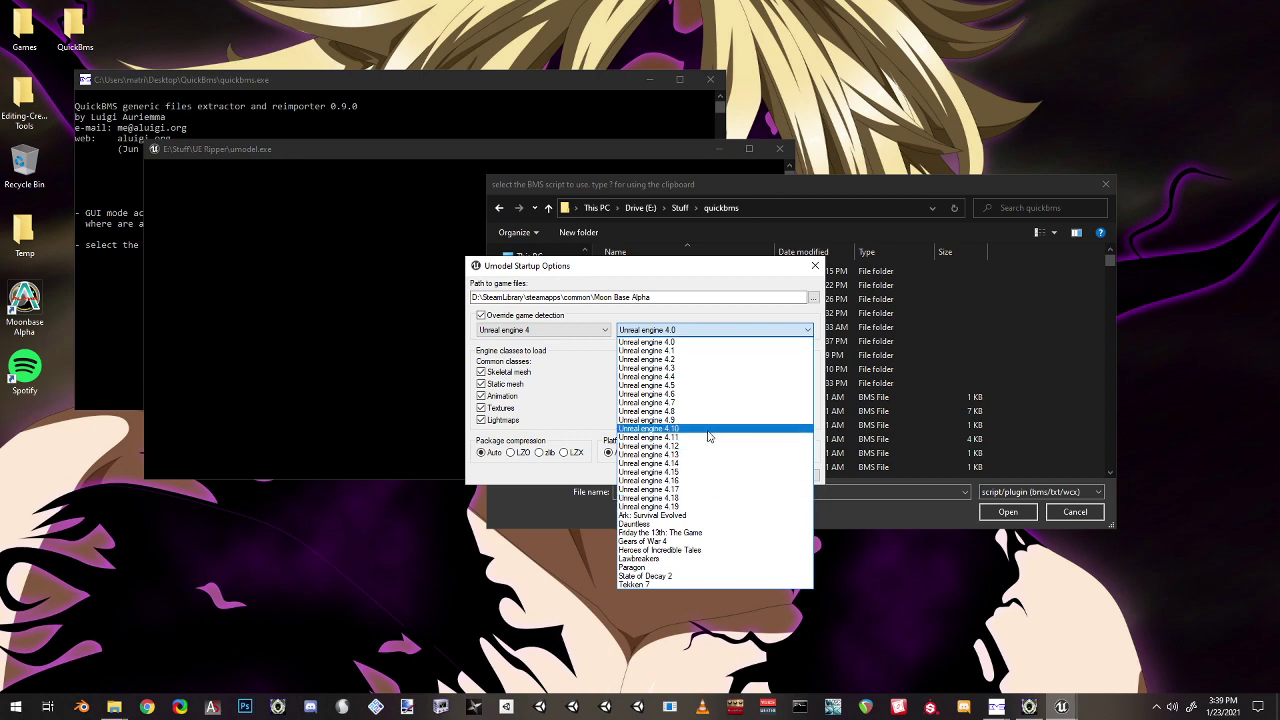
left_click(725, 313)
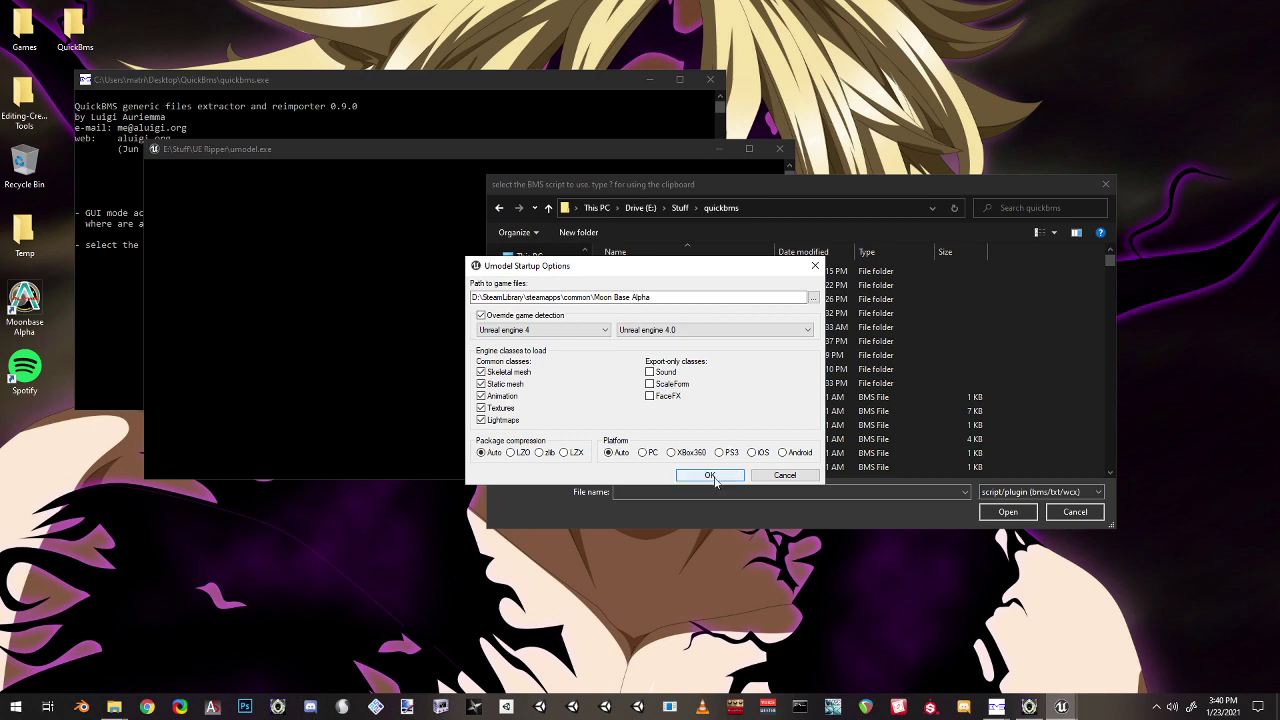
left_click(481, 315)
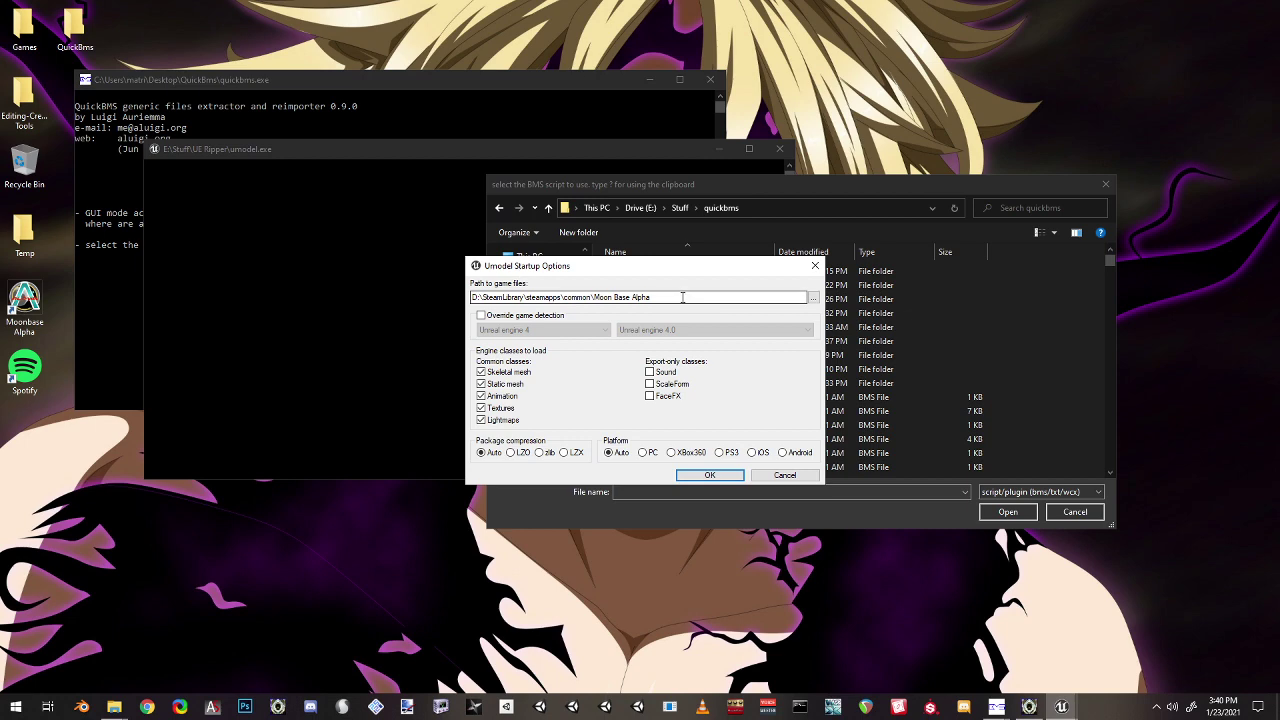
left_click(710, 476)
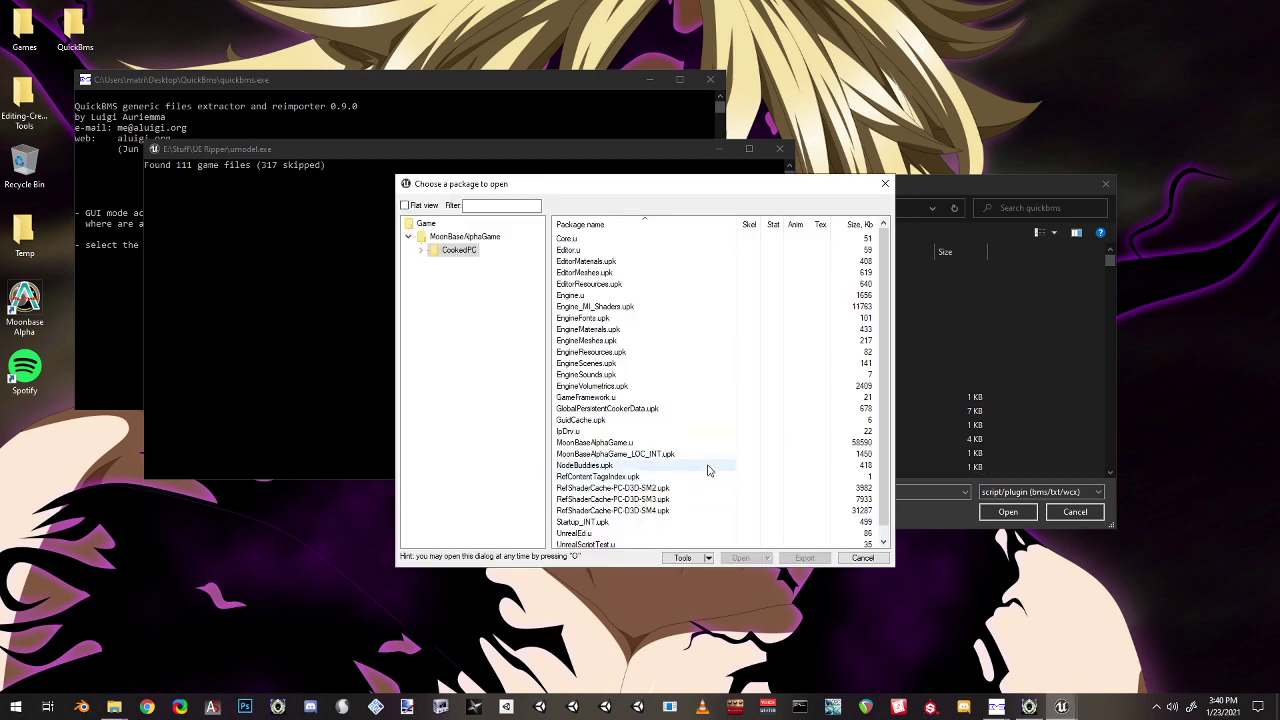
- Browse to CookedPC > Packages > Characters in the package tree
scroll(660, 320, "down", 1)
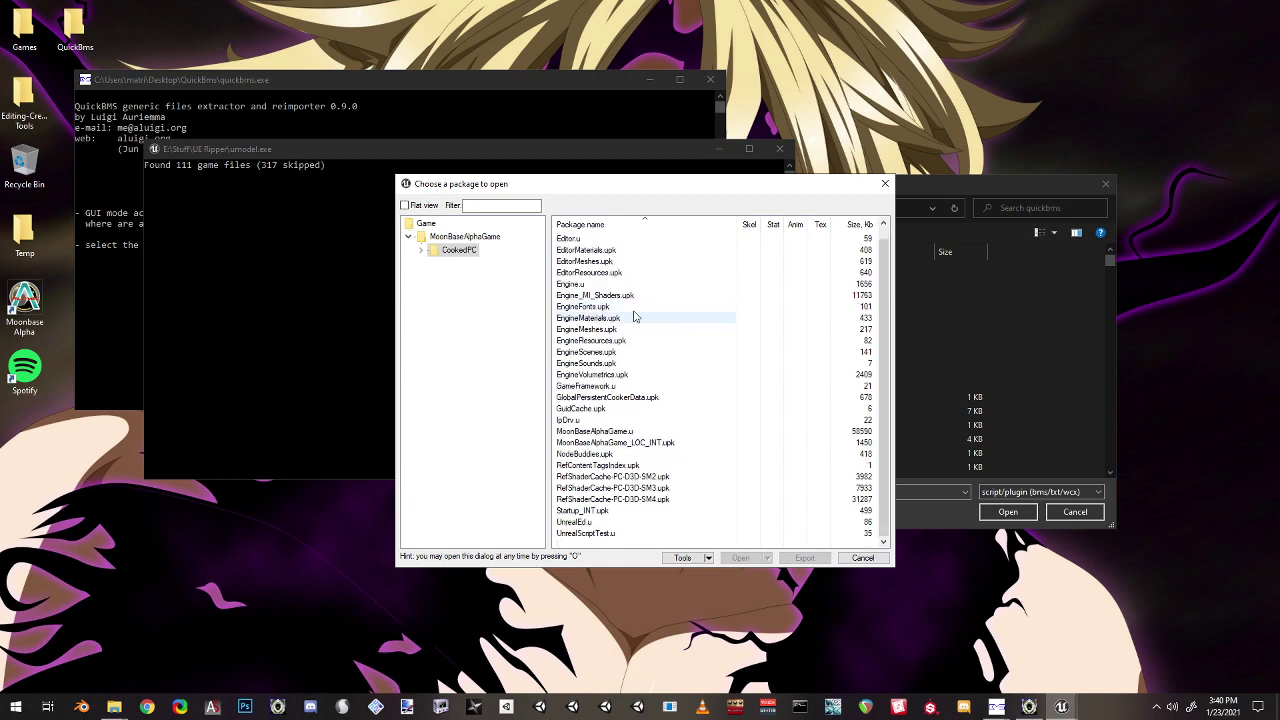
left_click(423, 252)
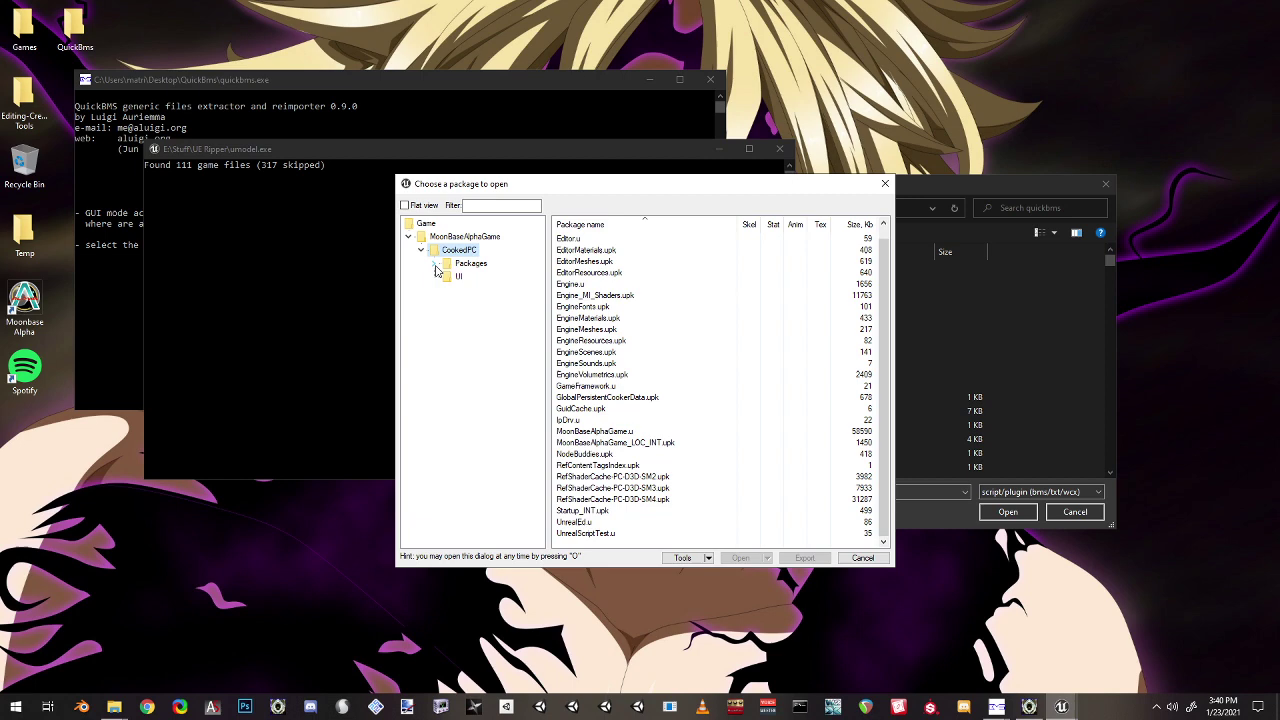
left_click(435, 266)
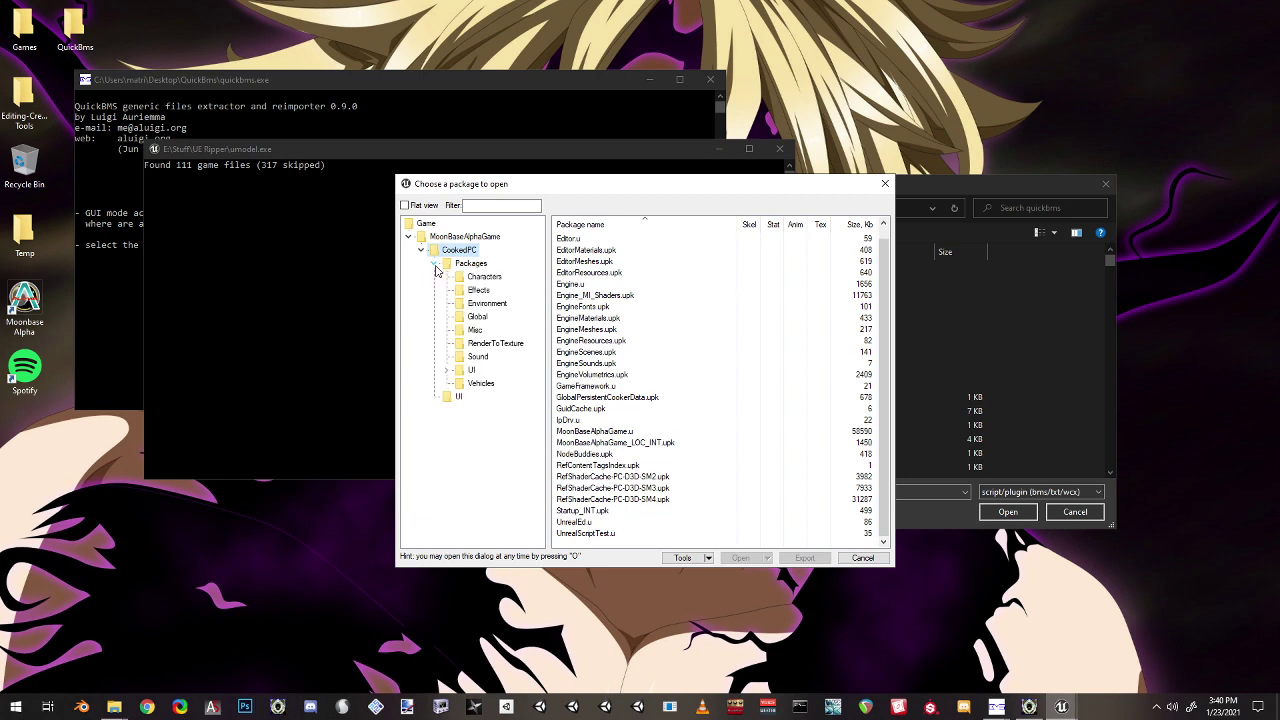
left_click(485, 277)
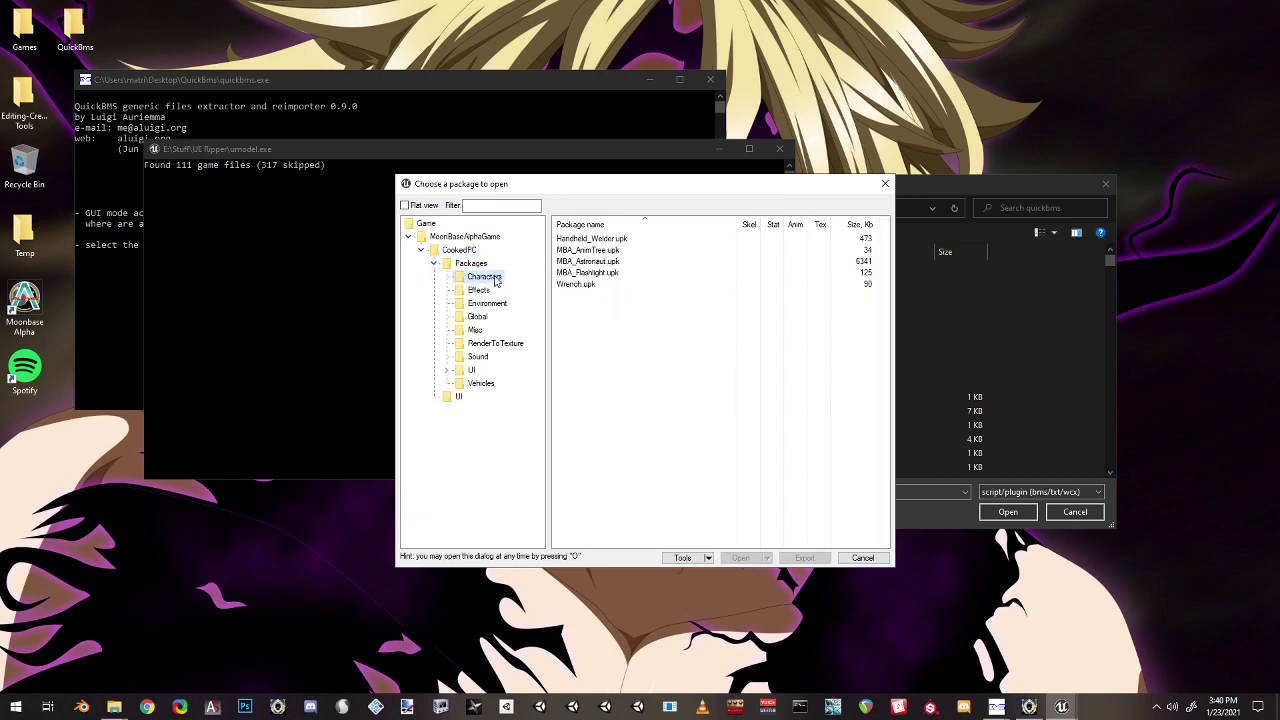
- Open MBA_Astronaut.upk, rotate its material preview, and bring the package chooser back with O
double_click(628, 266)
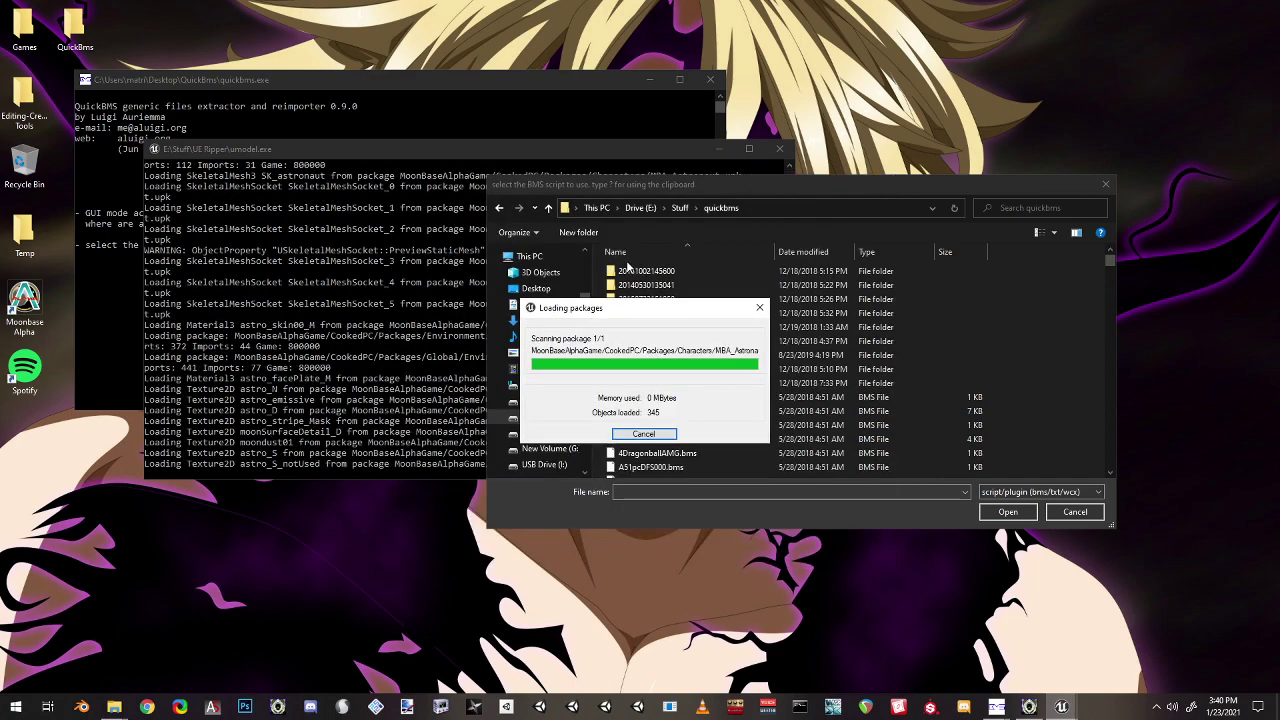
left_click_drag(652, 306, 666, 340)
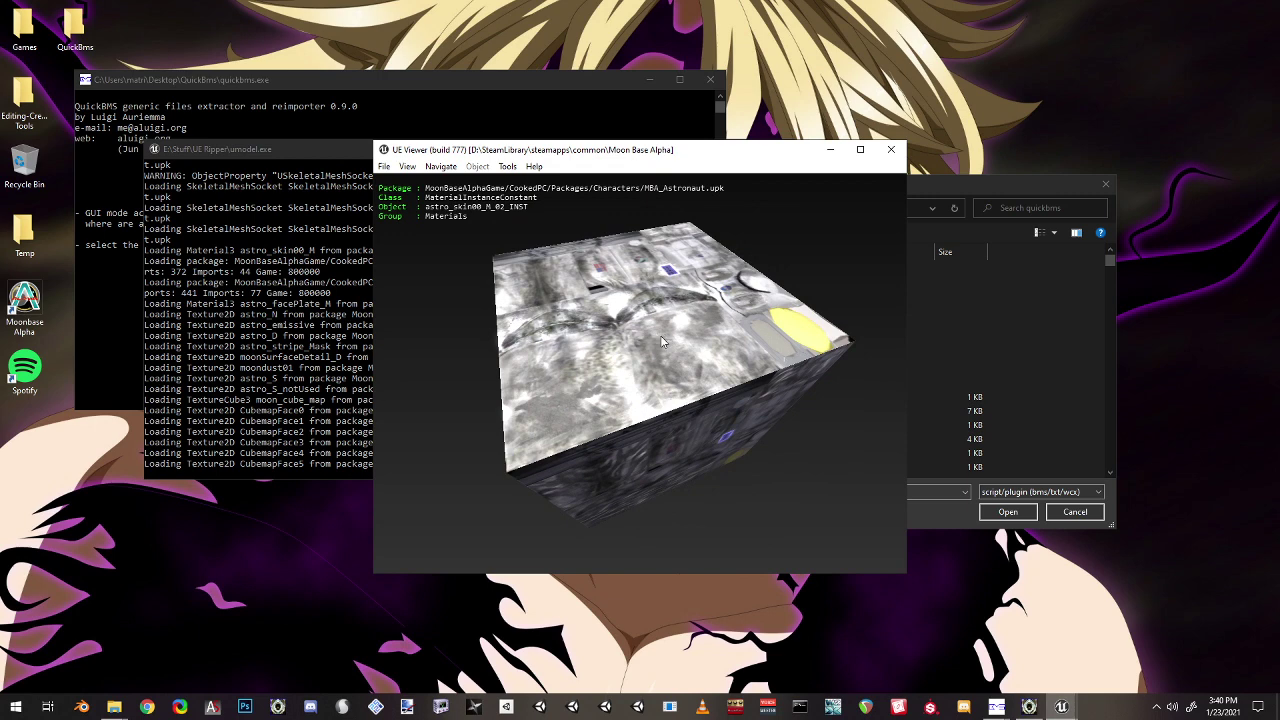
key("o")
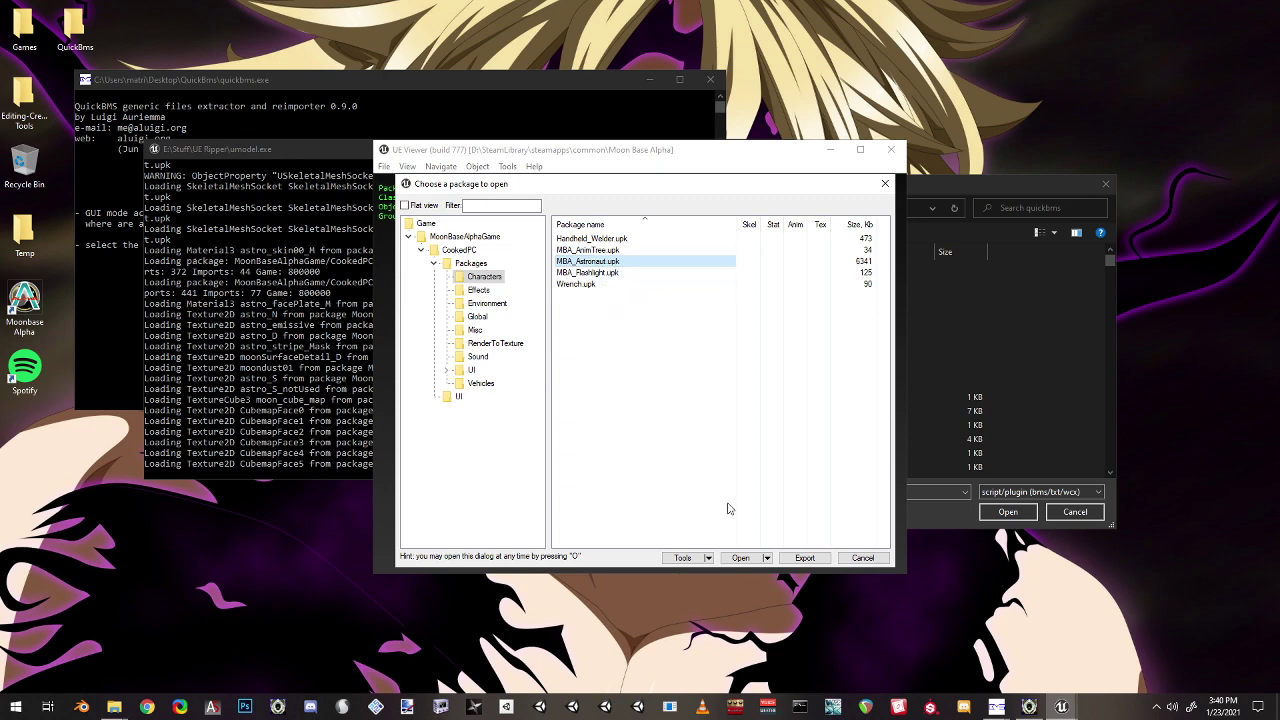
- Export the MBA_Astronaut assets to E:/Stuff/UE, browse Packages and Vehicles, then close the chooser
left_click(803, 557)
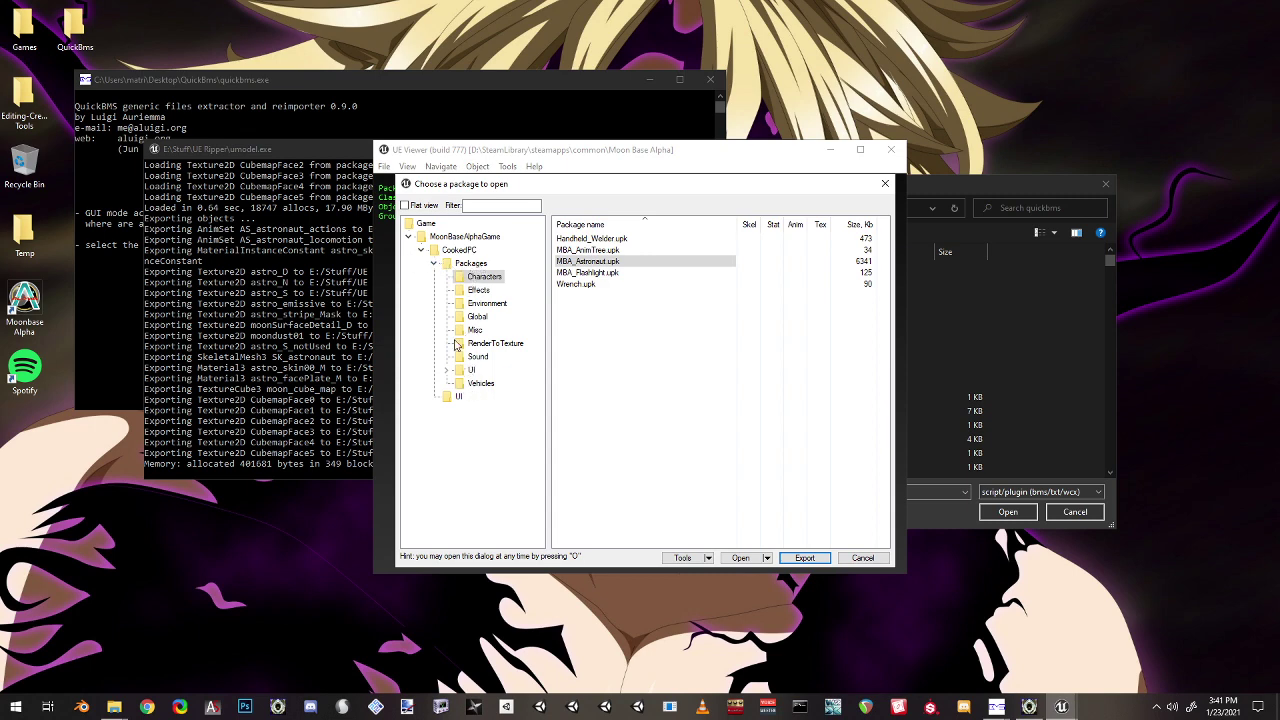
left_click(472, 264)
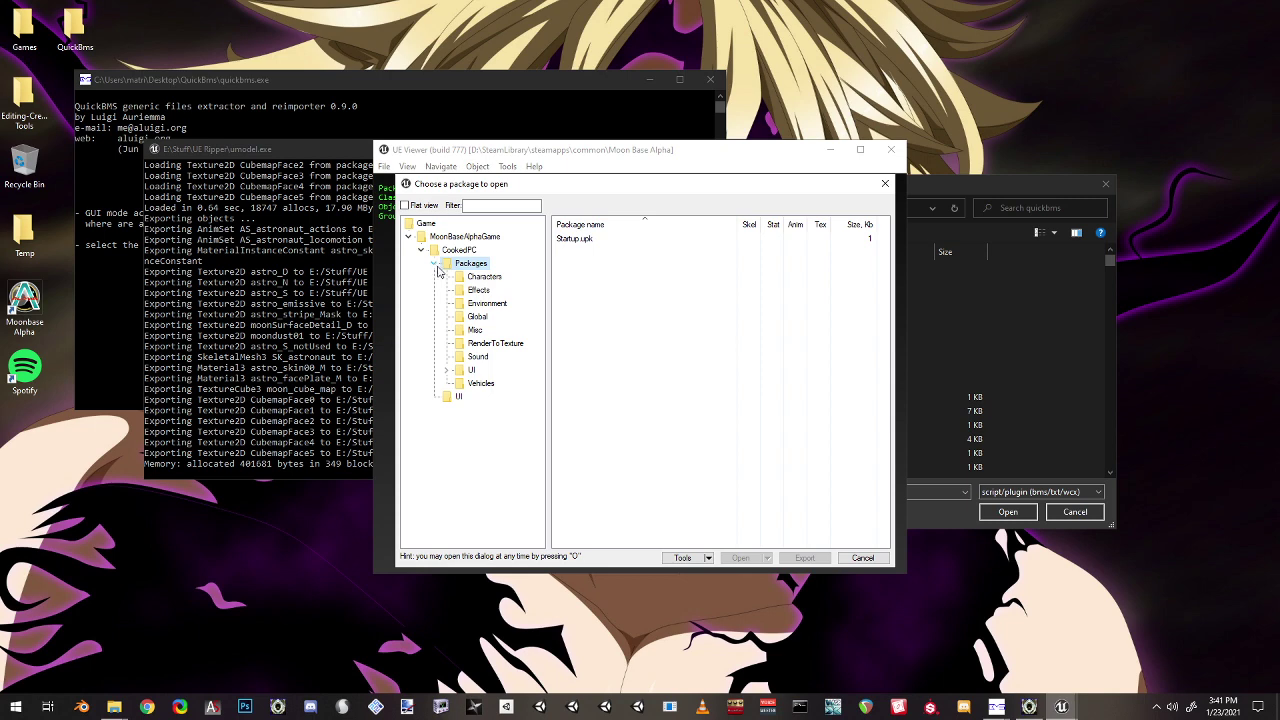
left_click(480, 384)
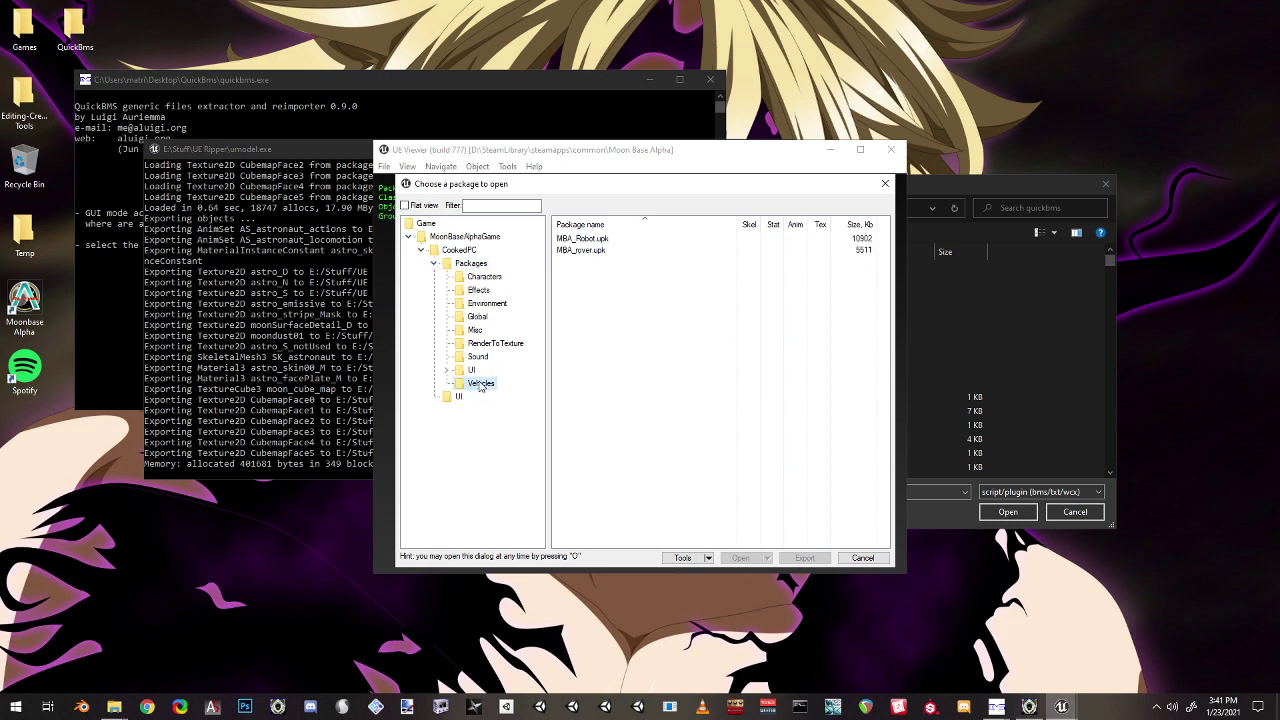
left_click(885, 184)
- Close UE Viewer and pick App_cache_Decompress.bms in QuickBMS's script dialog
left_click(891, 149)
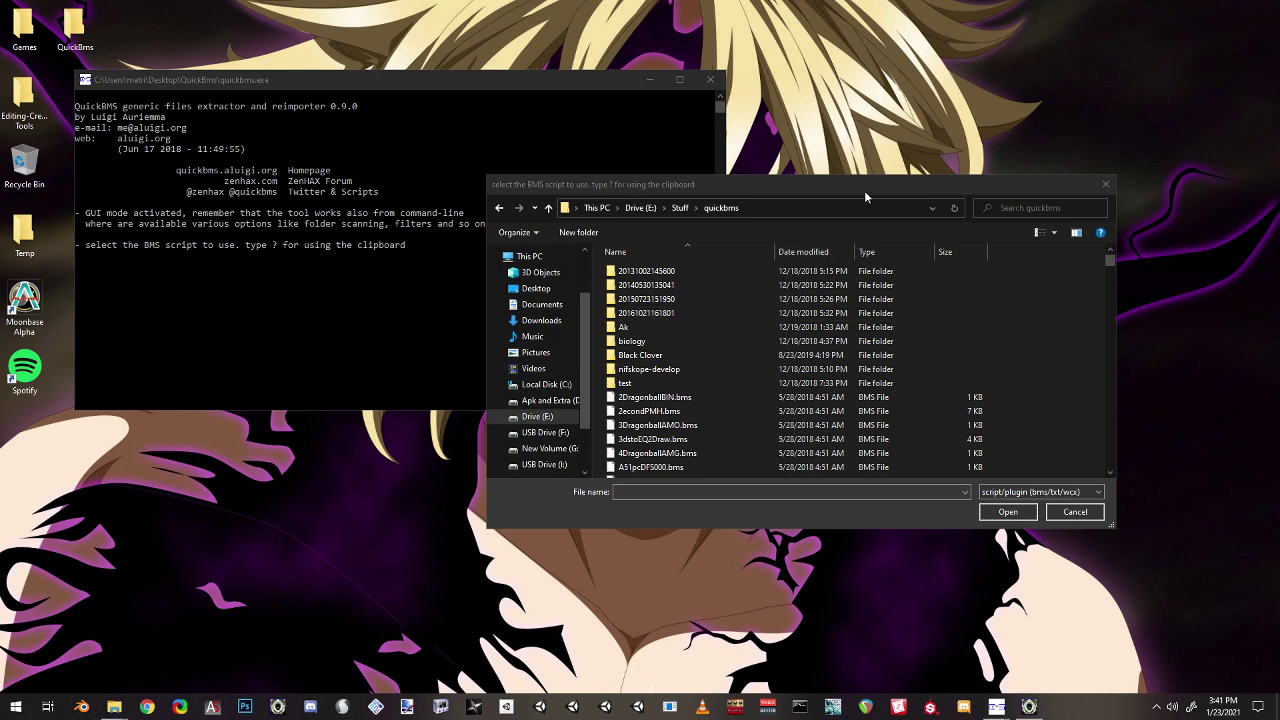
scroll(830, 360, "down", 4)
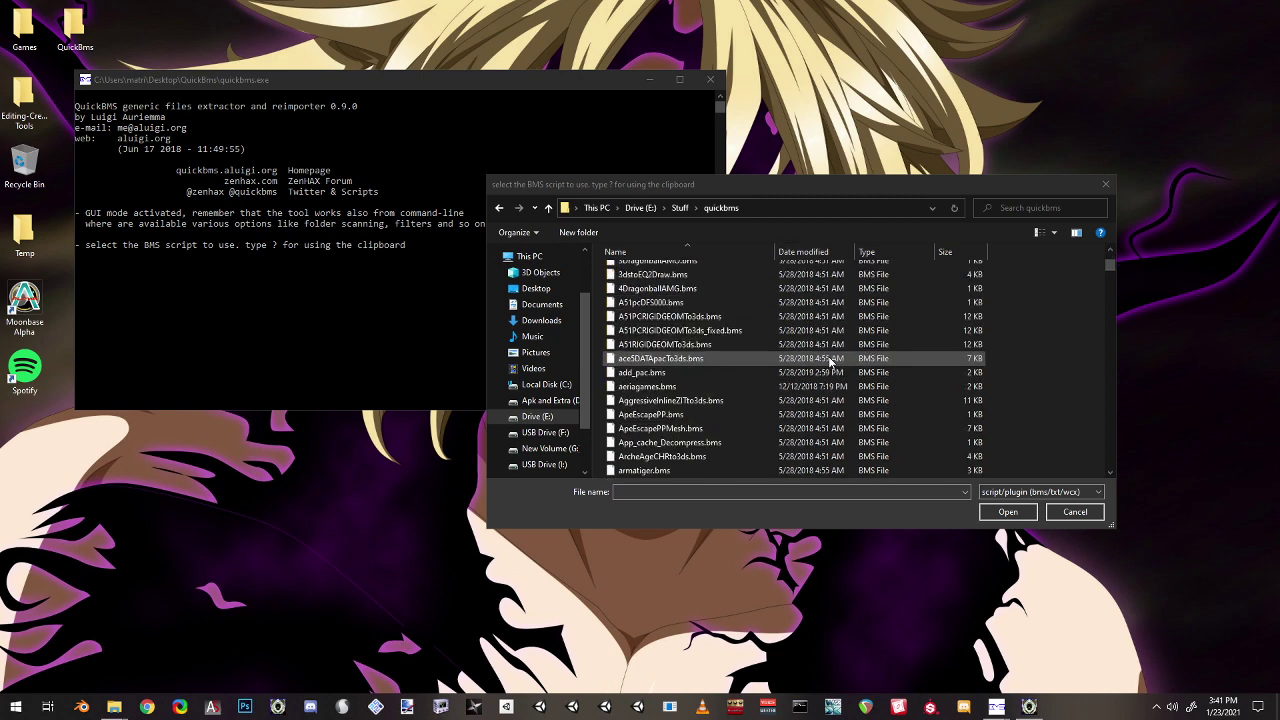
scroll(800, 375, "down", 4)
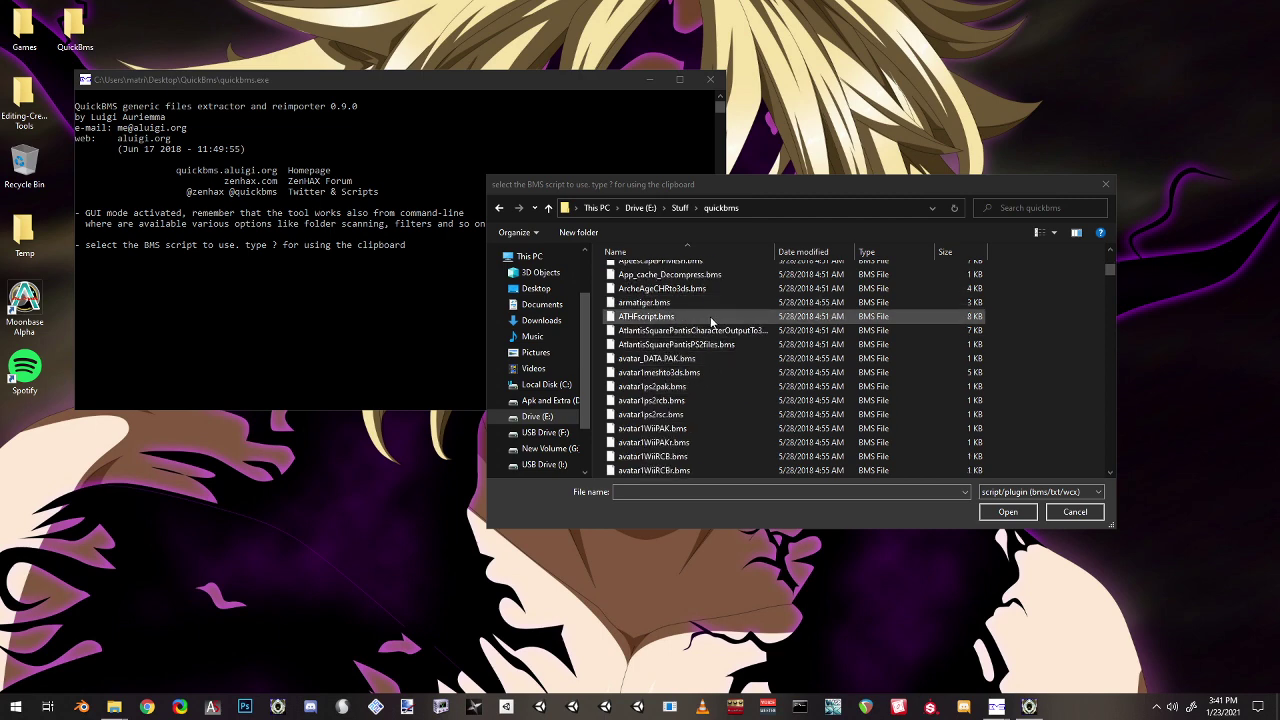
scroll(712, 320, "up", 3)
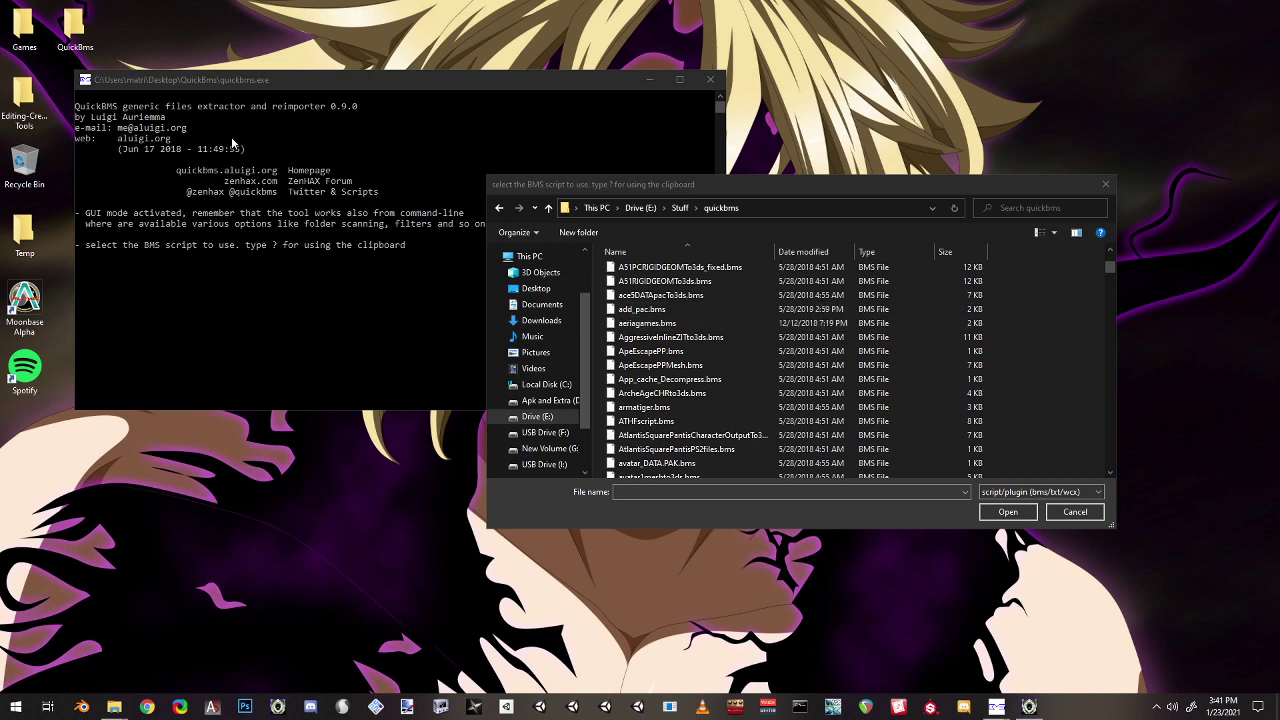
left_click_drag(783, 192, 641, 171)
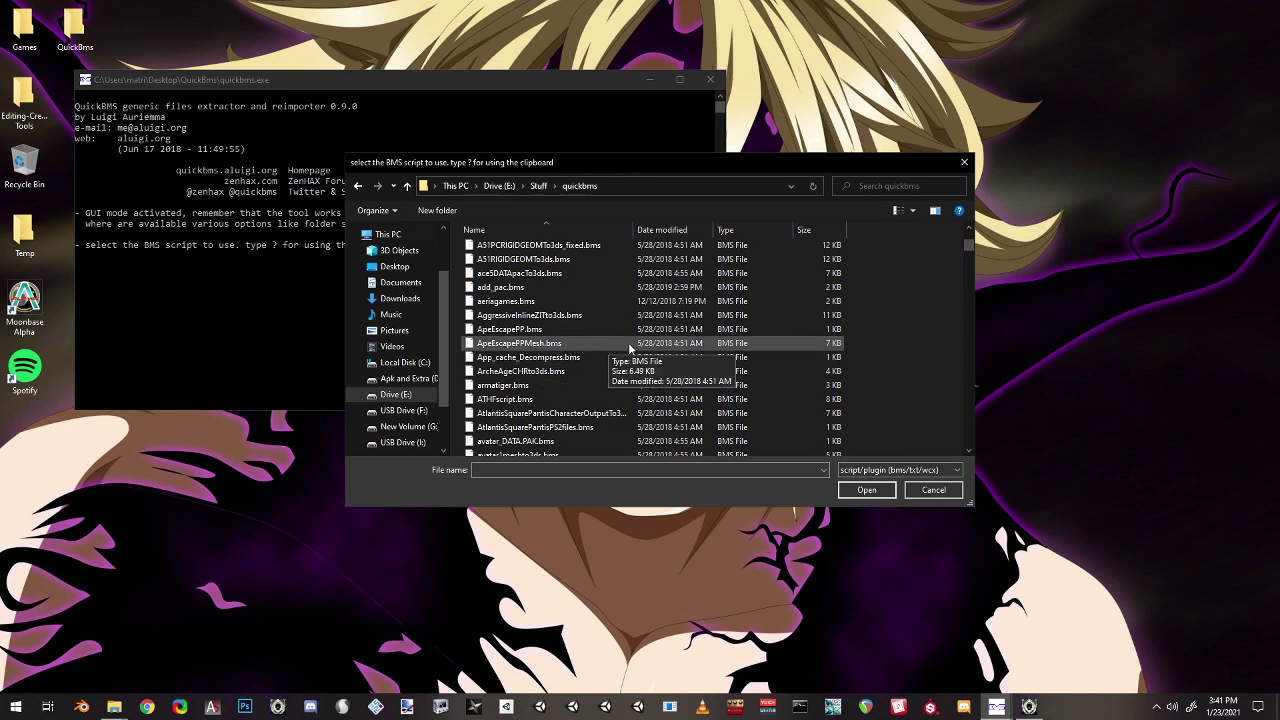
scroll(610, 335, "down", 4)
scroll(618, 330, "up", 4)
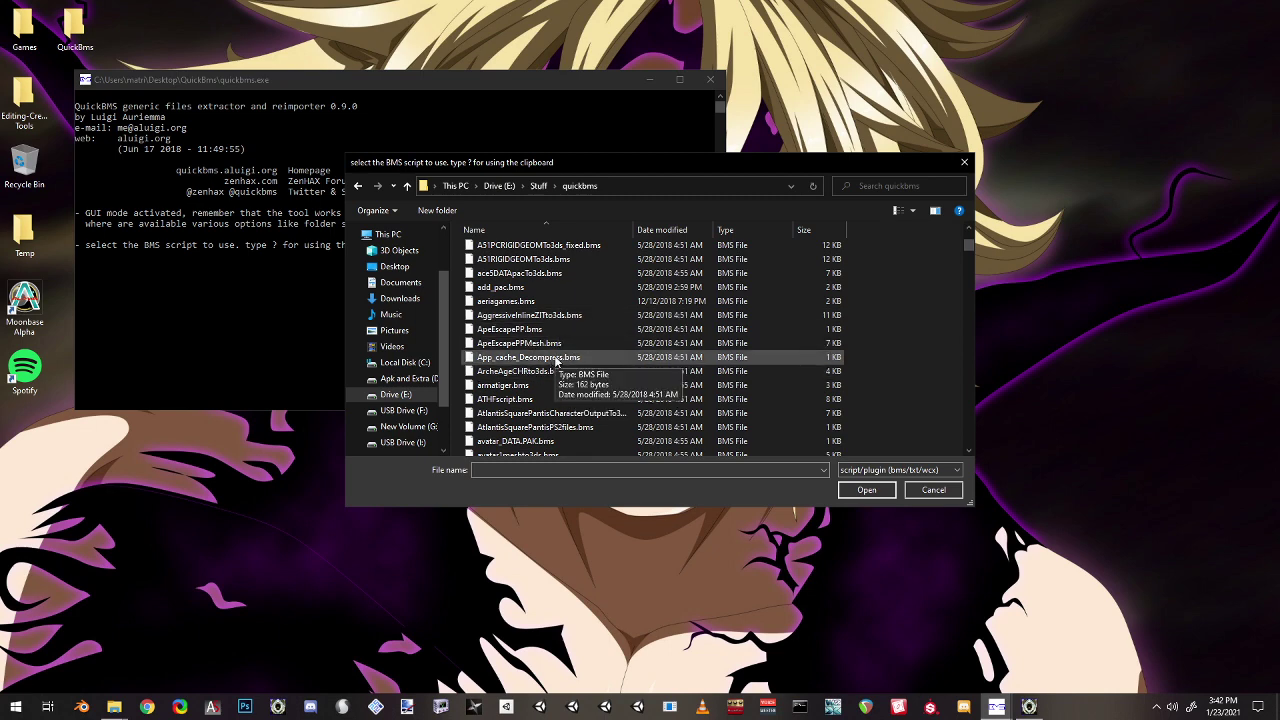
left_click(557, 359)
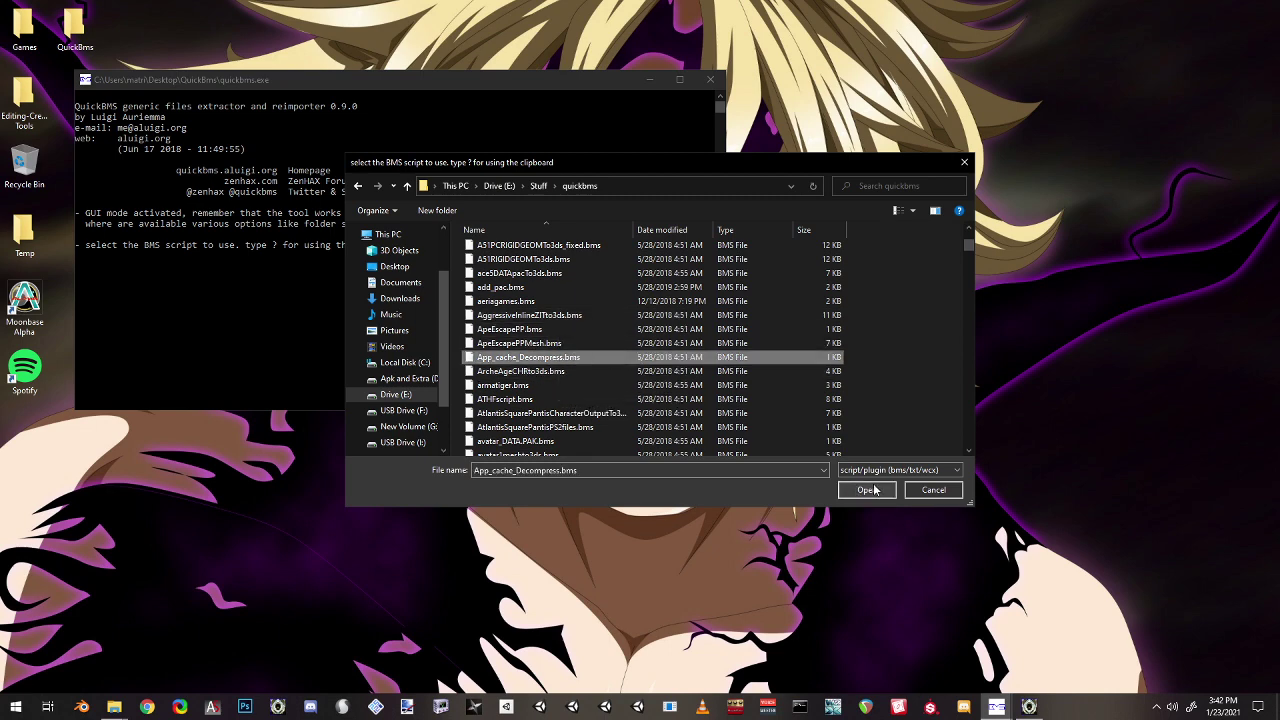
left_click(866, 489)
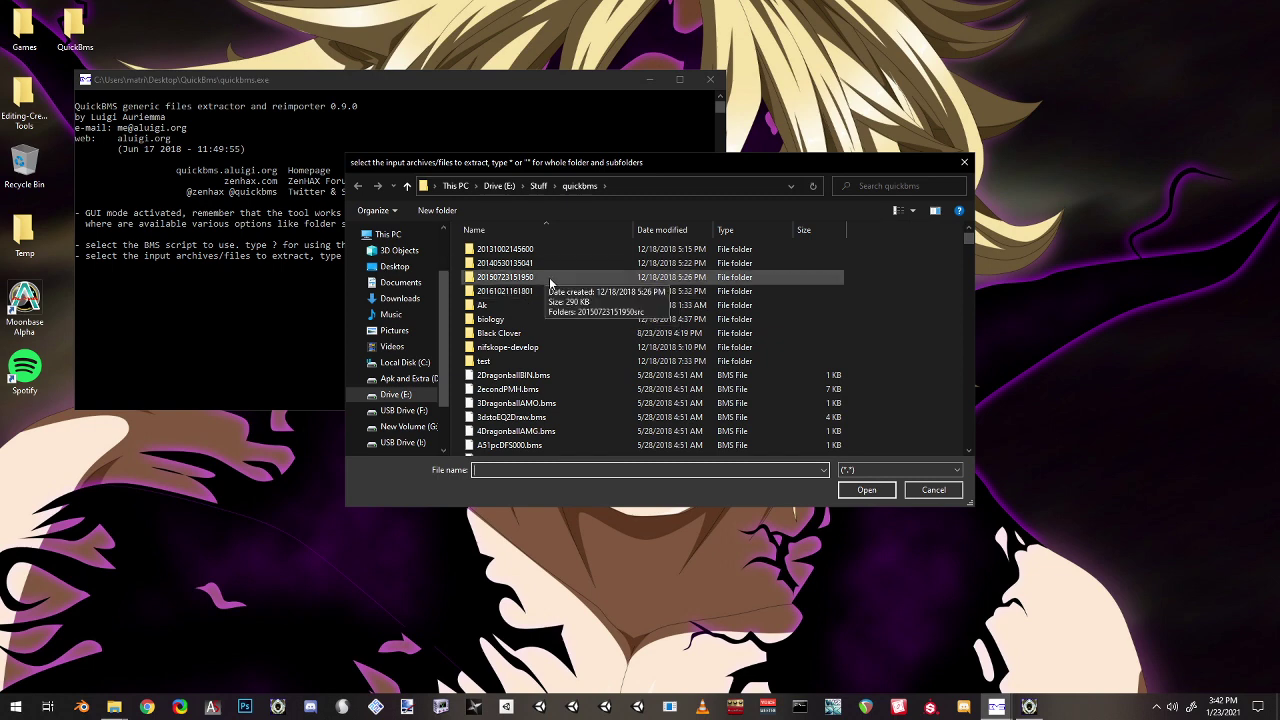
left_click(532, 284)
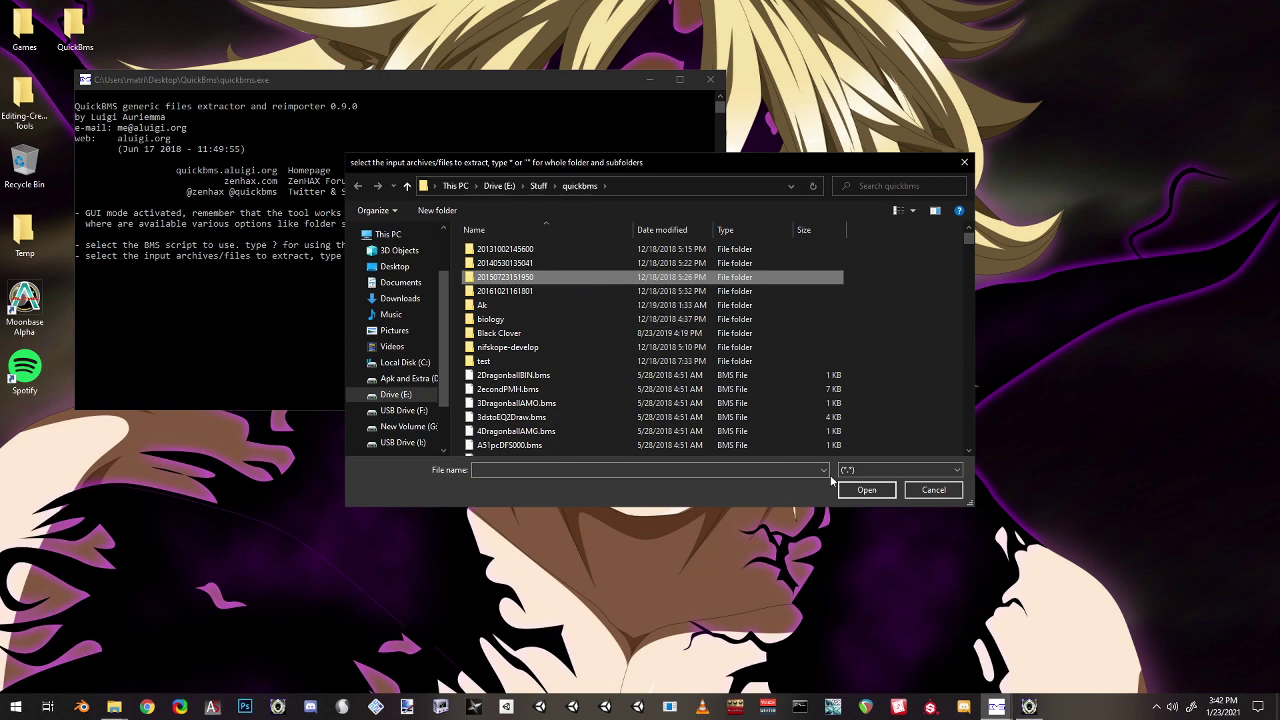
left_click(865, 488)
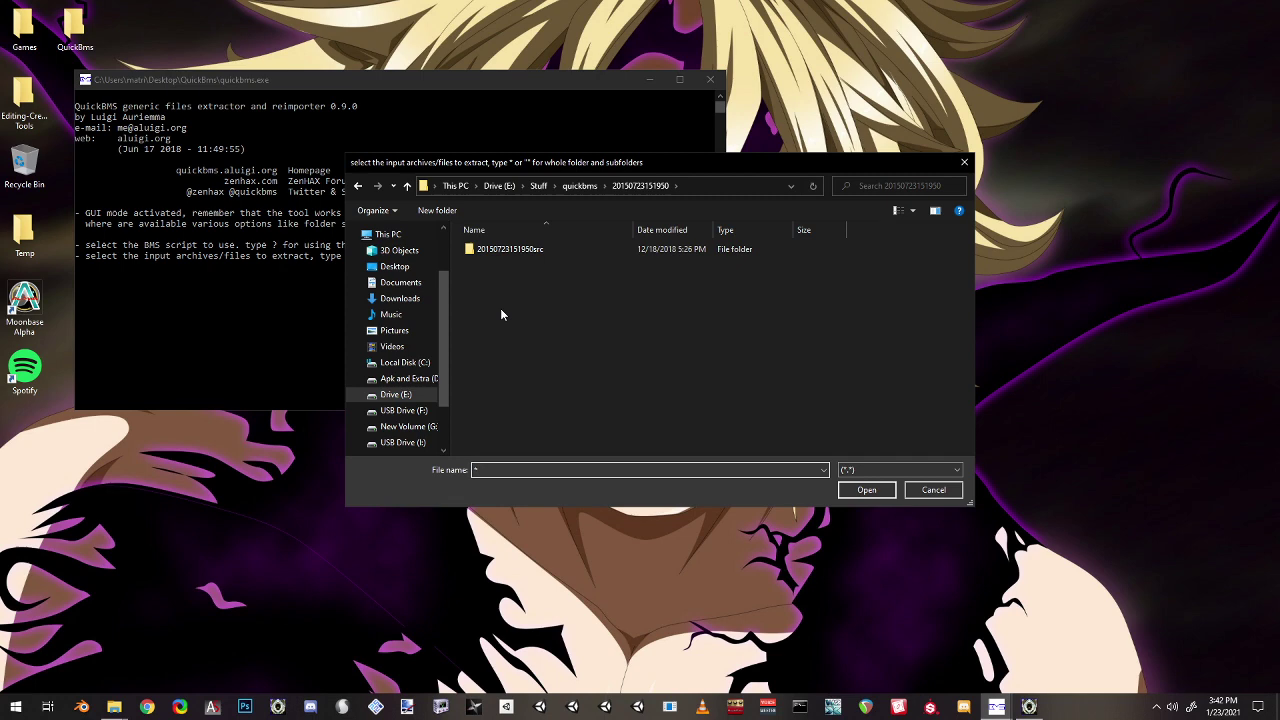
left_click(868, 490)
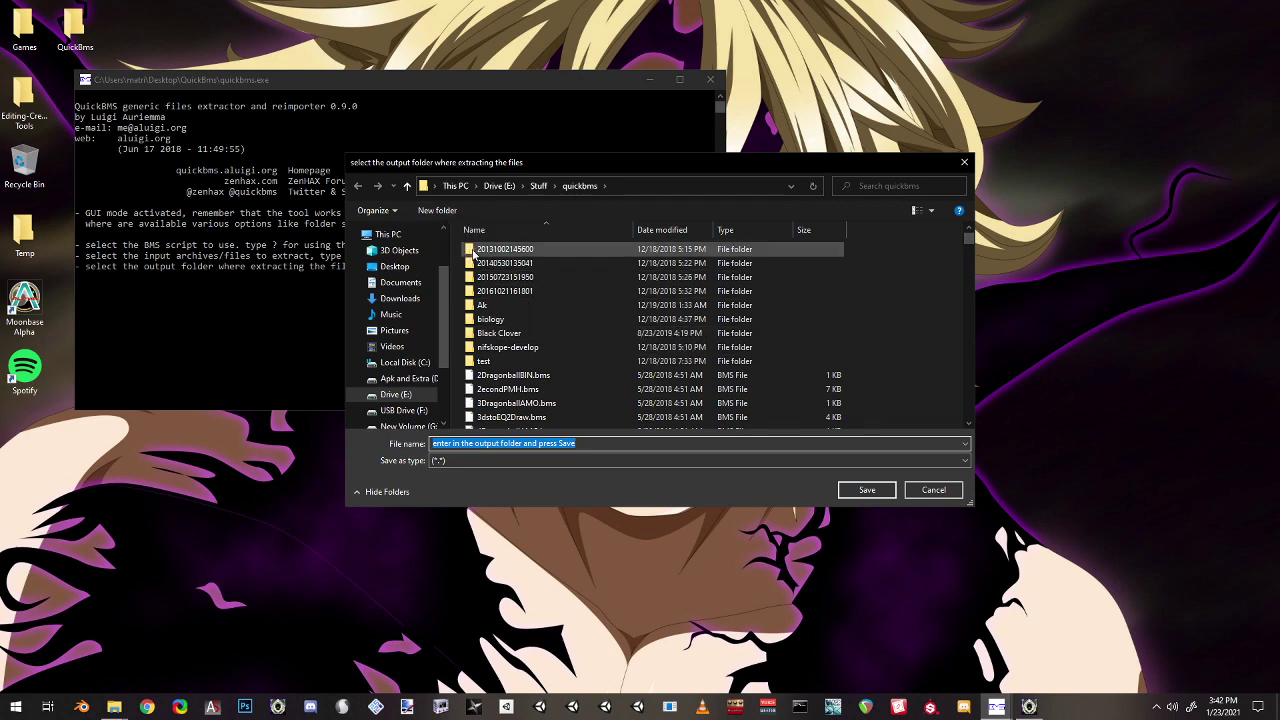
double_click(530, 252)
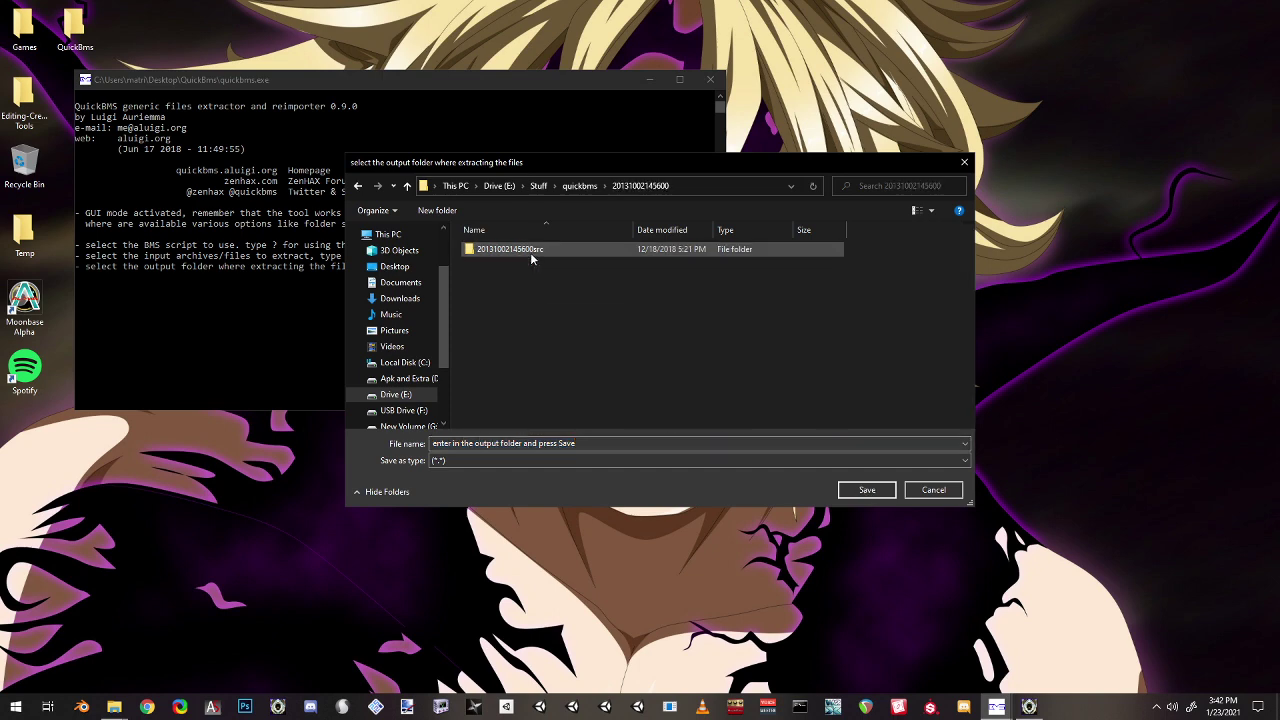
left_click(624, 443)
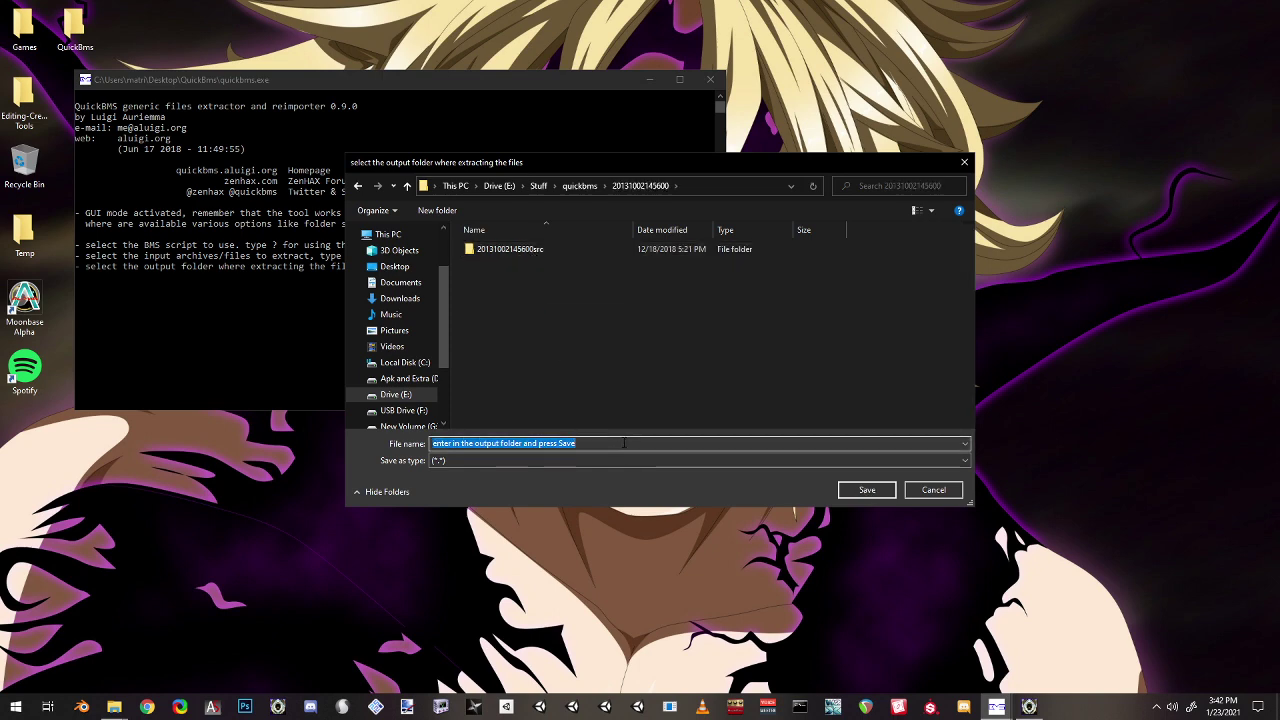
left_click(866, 490)
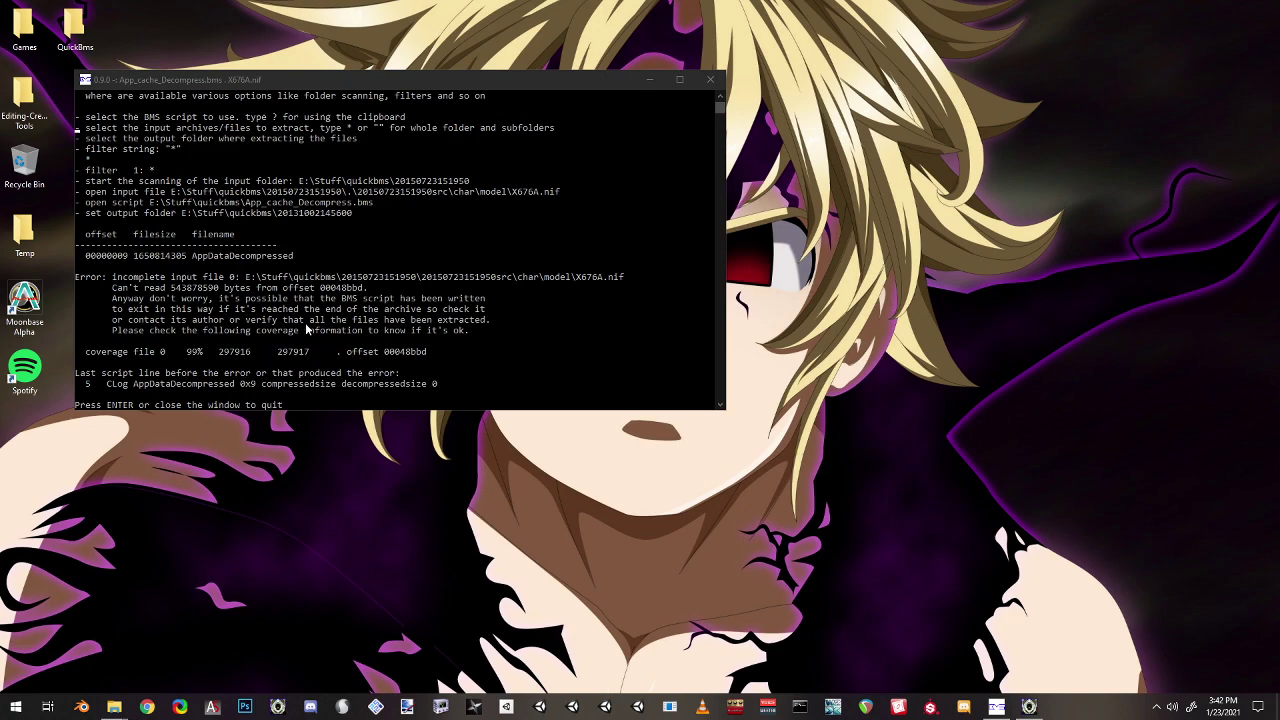
- Review the console output showing the incomplete-input error on X676A.nif, then close QuickBMS
scroll(330, 316, "up", 4)
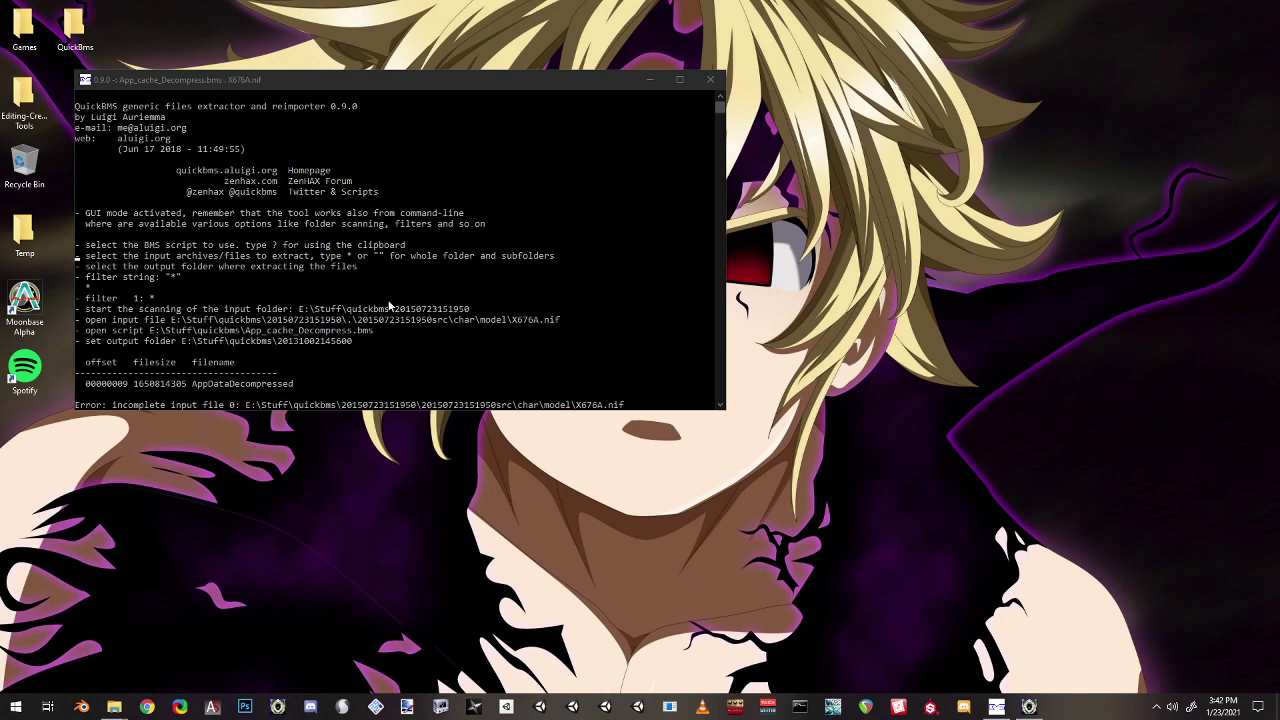
scroll(390, 305, "down", 9)
scroll(391, 303, "up", 7)
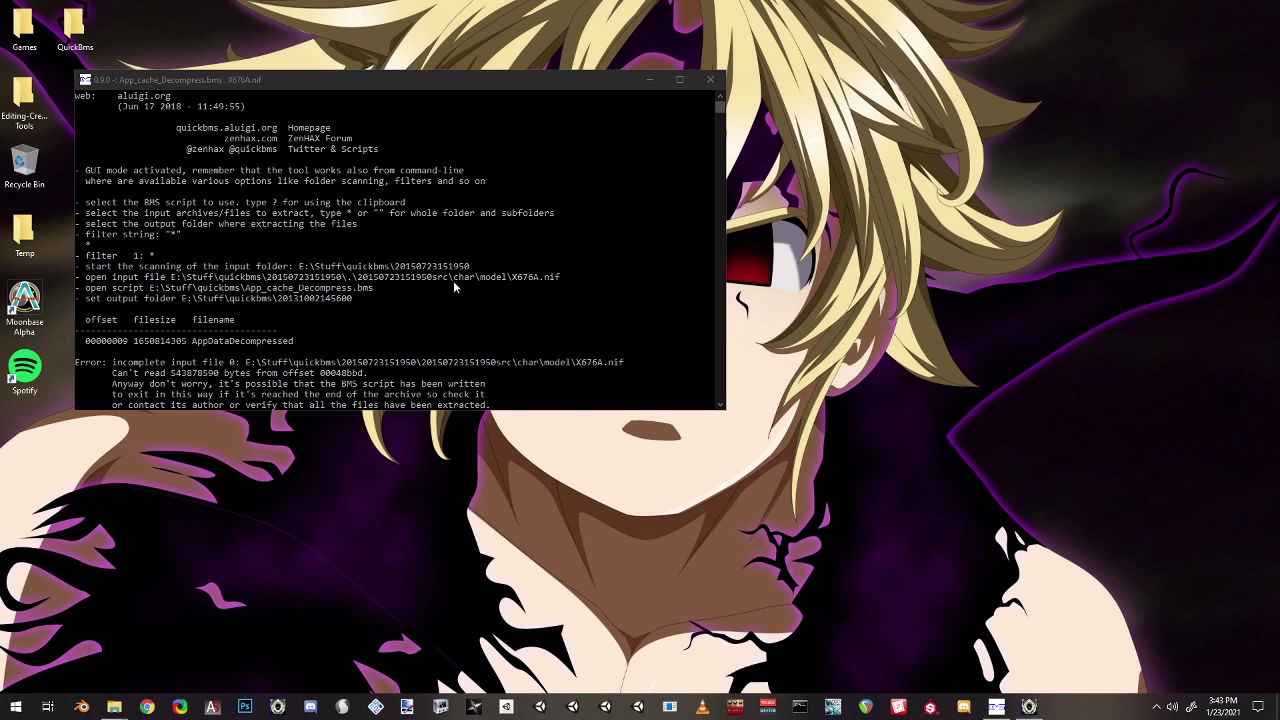
left_click(709, 80)
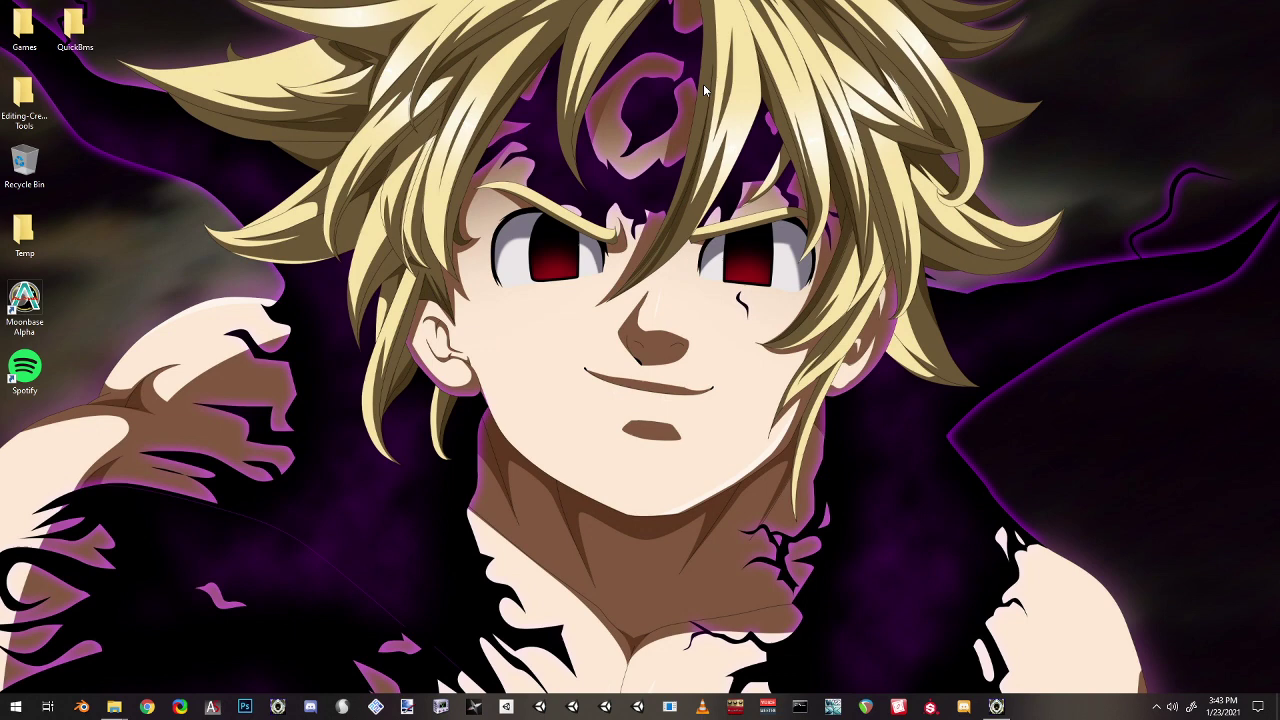